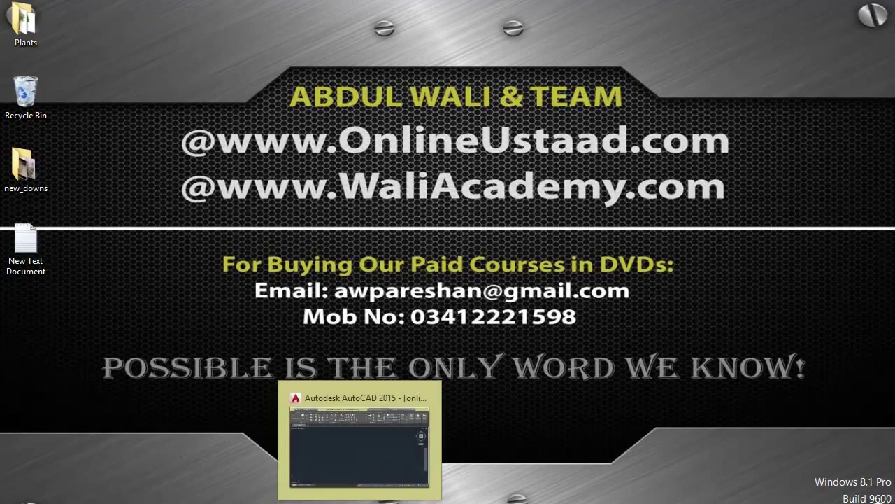
Restore the AutoCAD 2015 window showing onlineustaad.dwg full screen from the taskbar
left_click(336, 450)
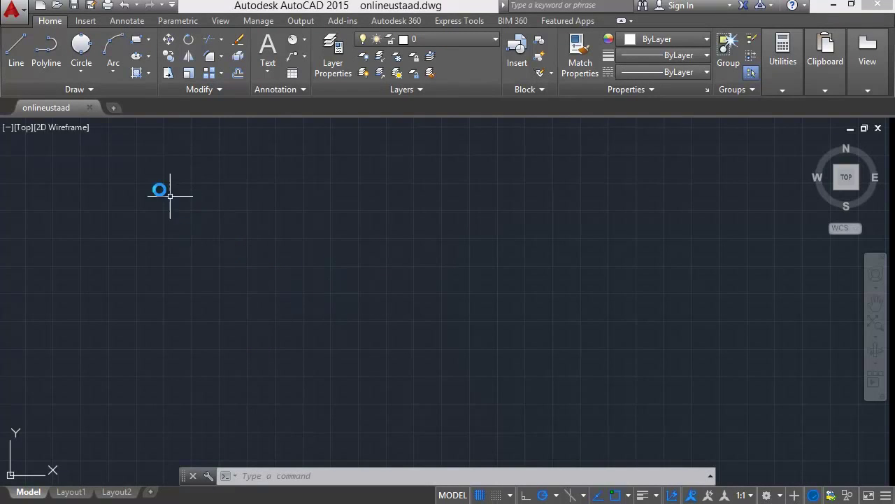
Start and cancel a Center, Radius circle, then display the list of arc drawing methods
left_click(82, 70)
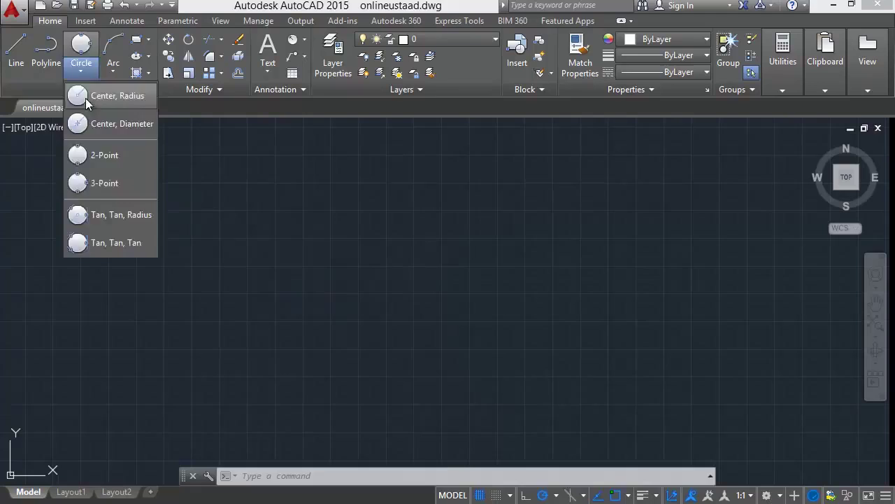
left_click(85, 97)
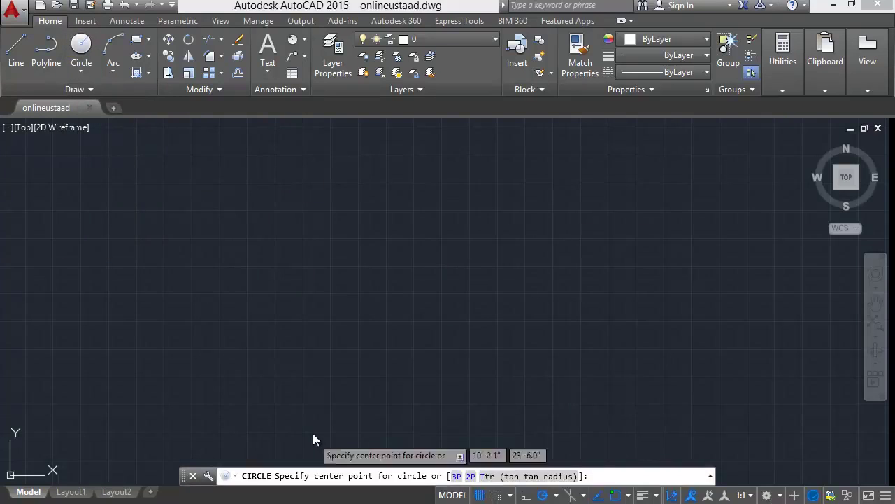
key("Escape")
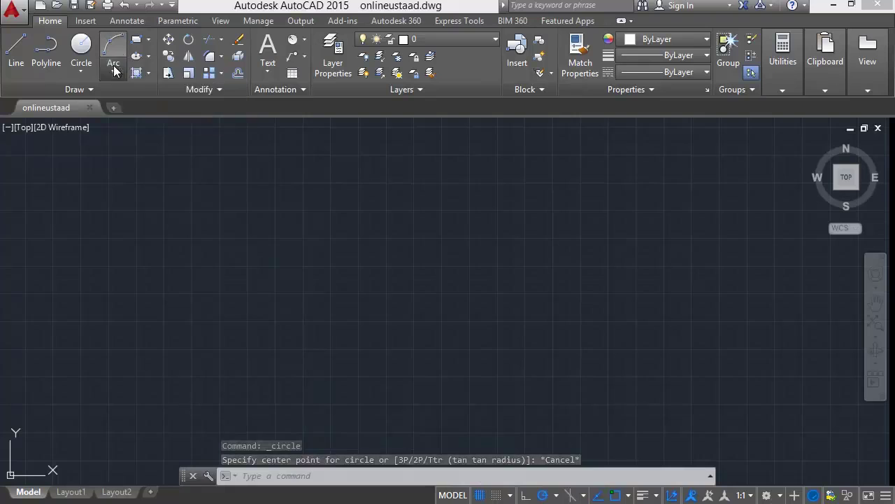
left_click(112, 70)
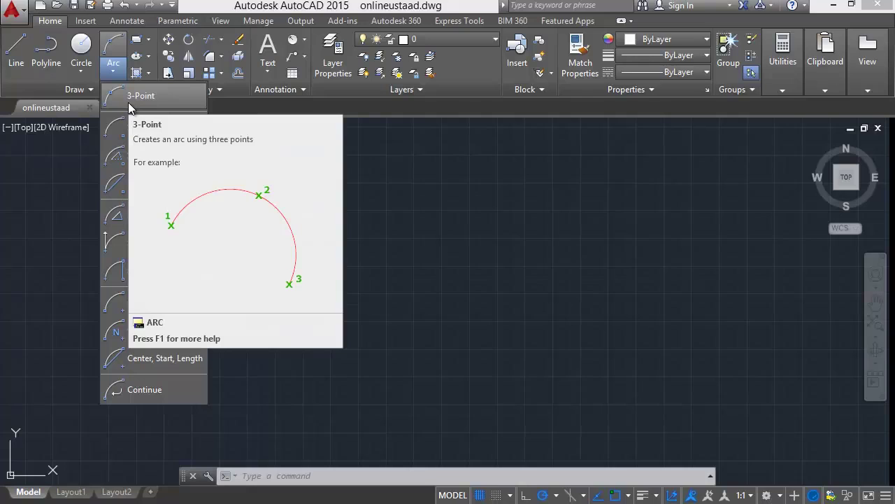
Draw a three-point arc curving to the right in the lower-left area
left_click(128, 103)
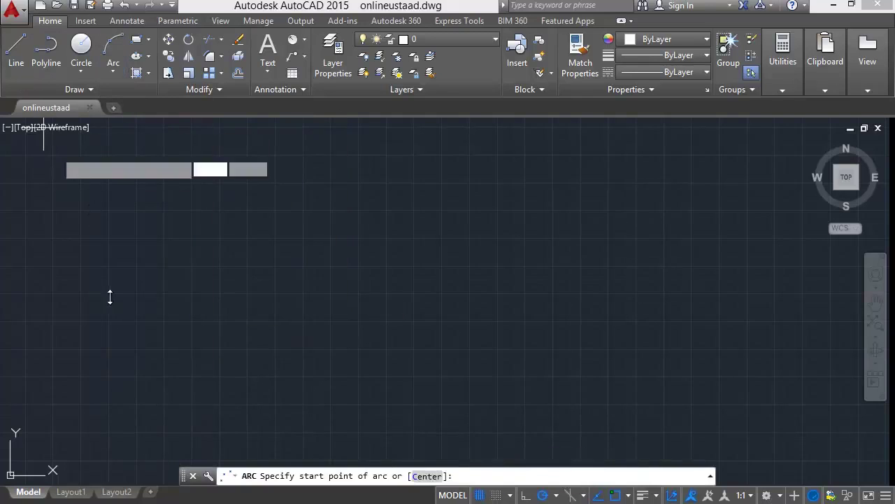
left_click(247, 293)
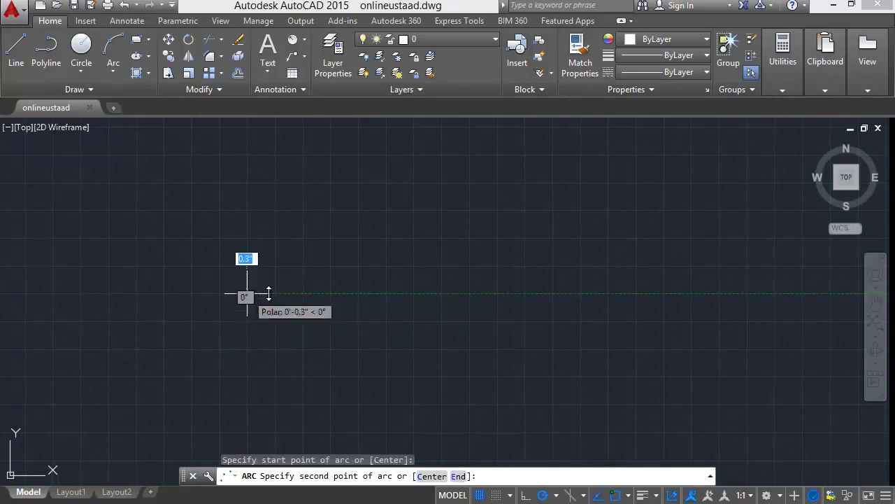
left_click(359, 292)
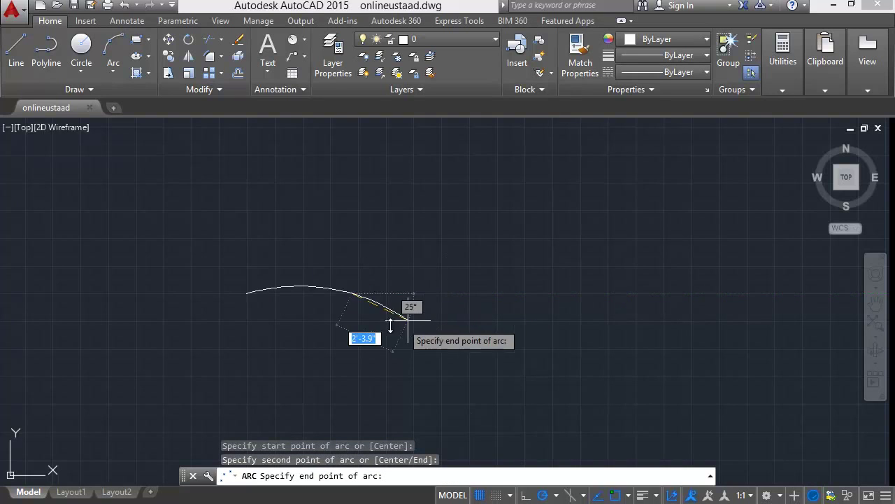
left_click(326, 419)
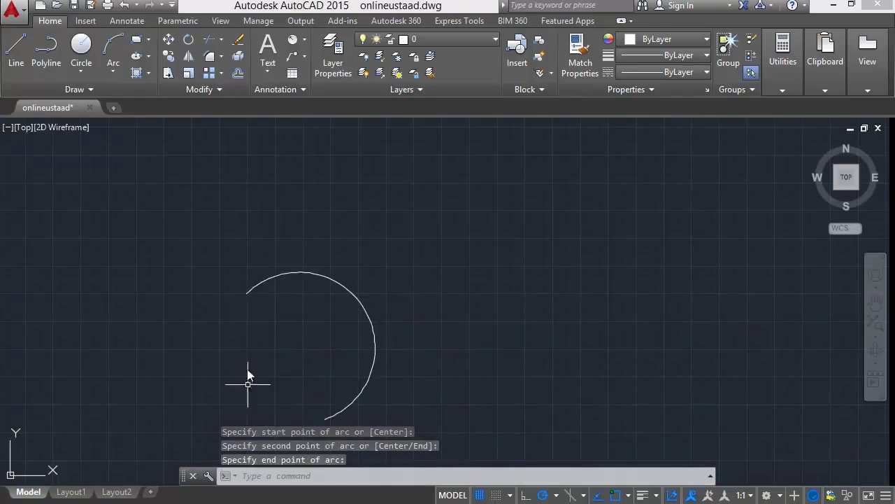
Begin a second three-point arc, pan the view down, then cancel it
left_click(112, 49)
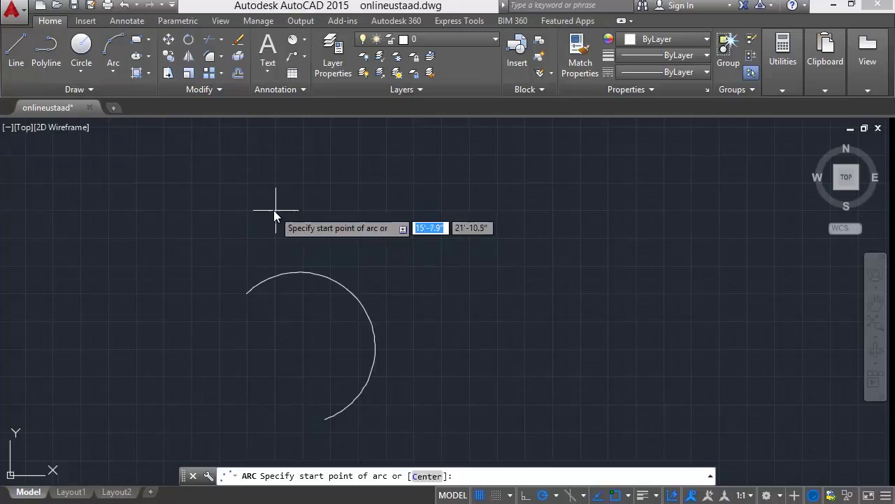
left_click(275, 210)
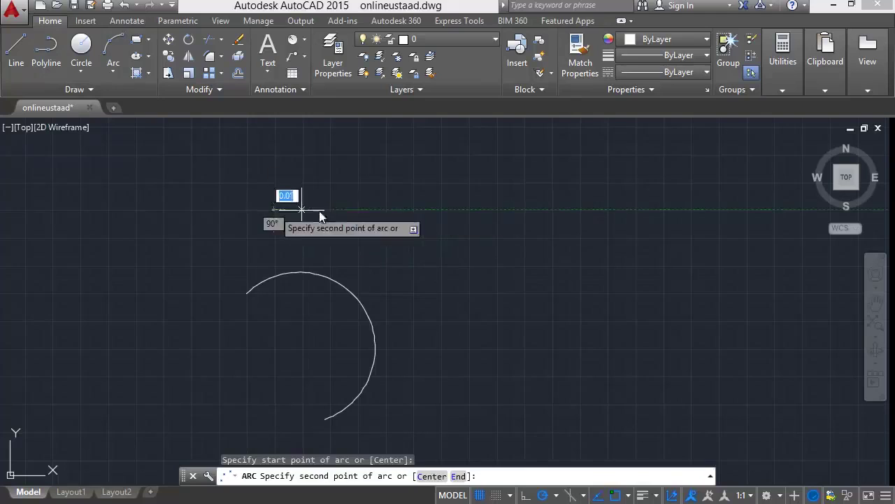
left_click(497, 210)
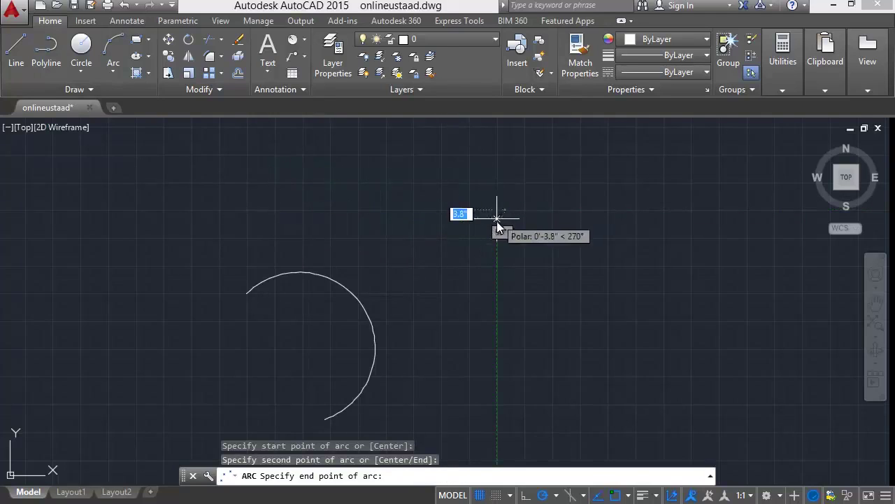
middle_click_drag(495, 226, 498, 282)
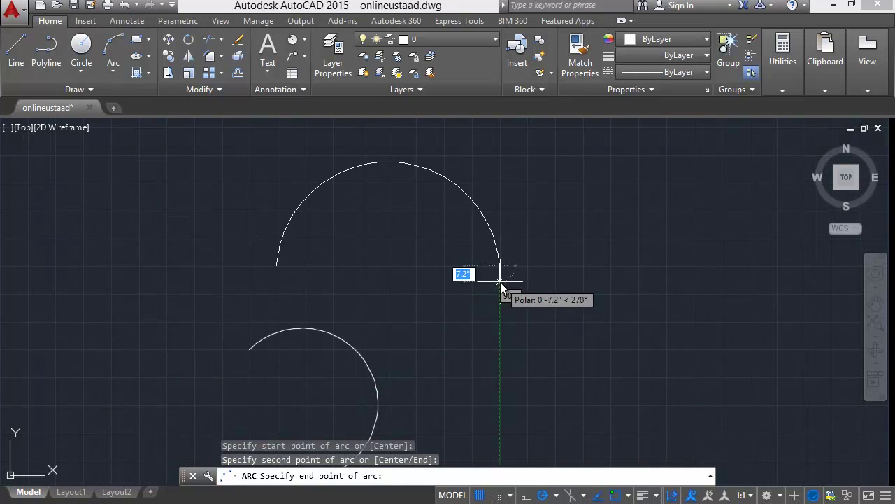
key("Escape")
Draw a wide, flat three-point arc across the upper drawing, then deselect it
left_click(112, 73)
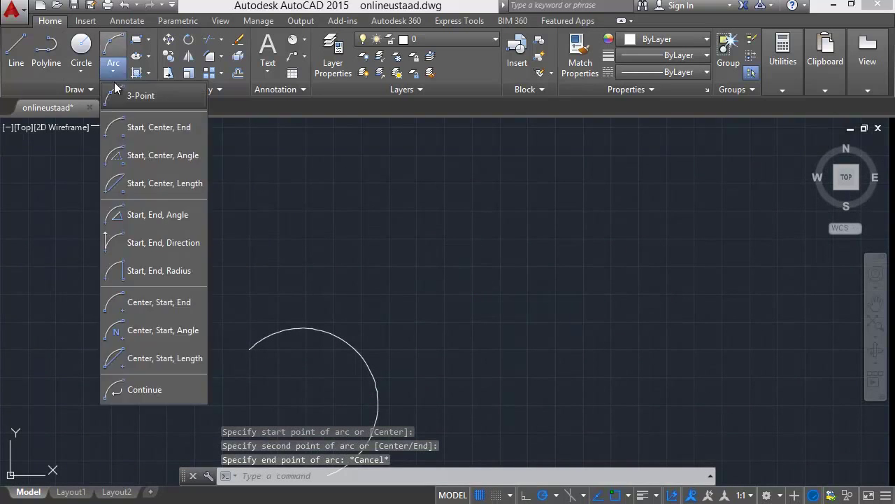
left_click(124, 102)
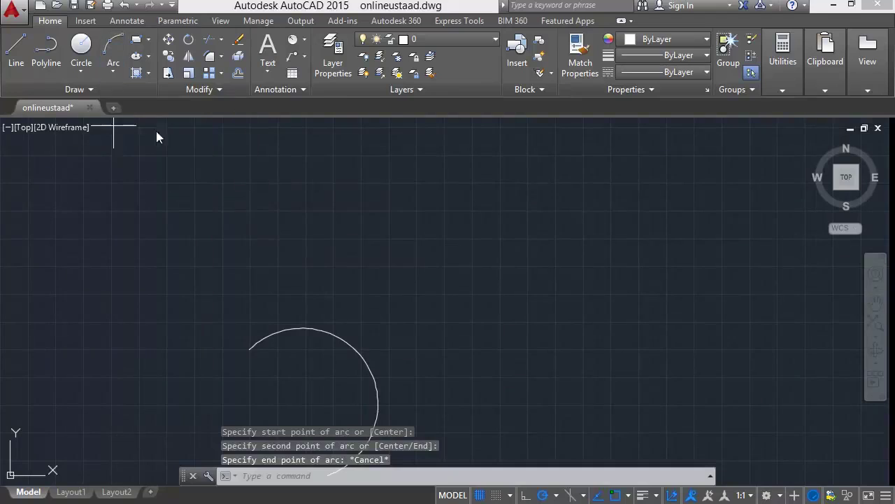
left_click(274, 229)
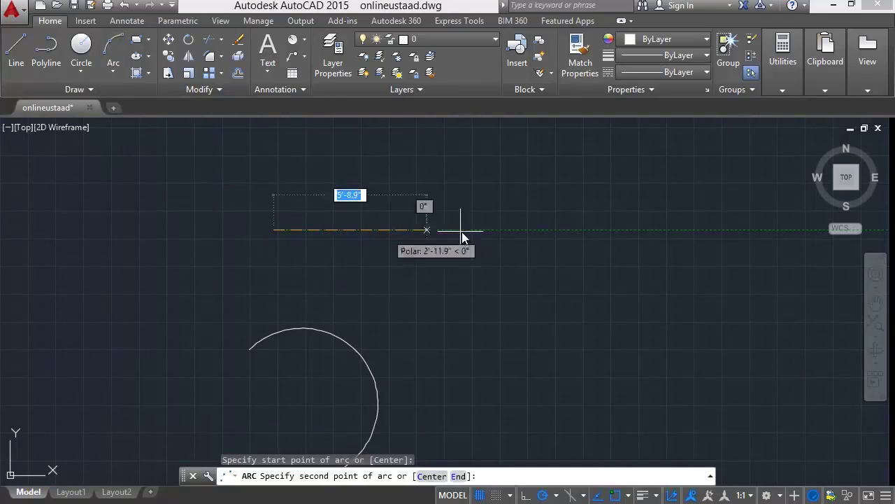
left_click(517, 229)
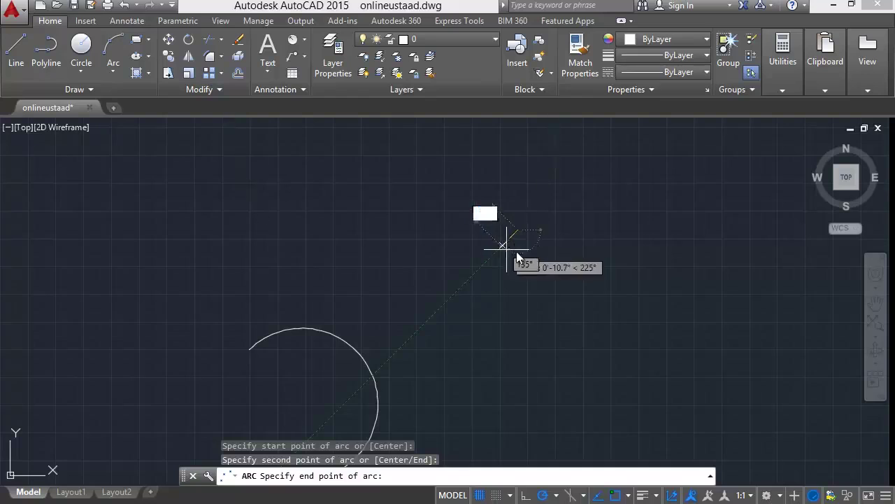
left_click(535, 246)
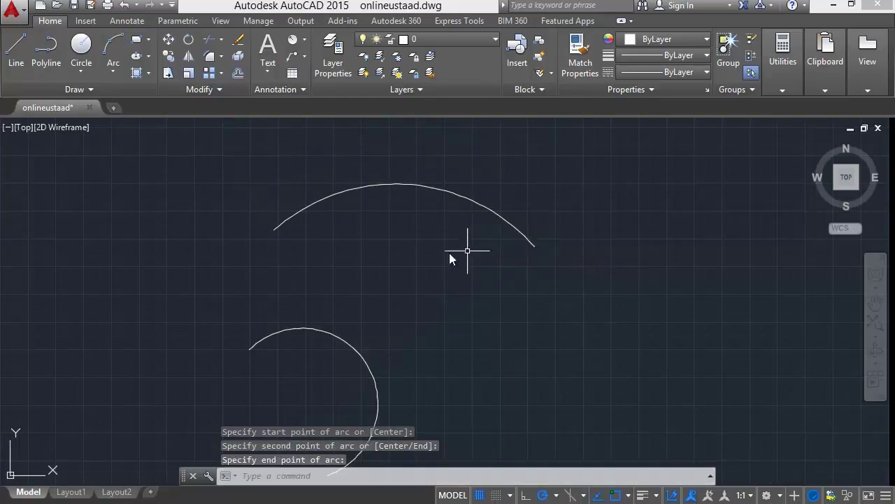
left_click(390, 186)
key("Escape")
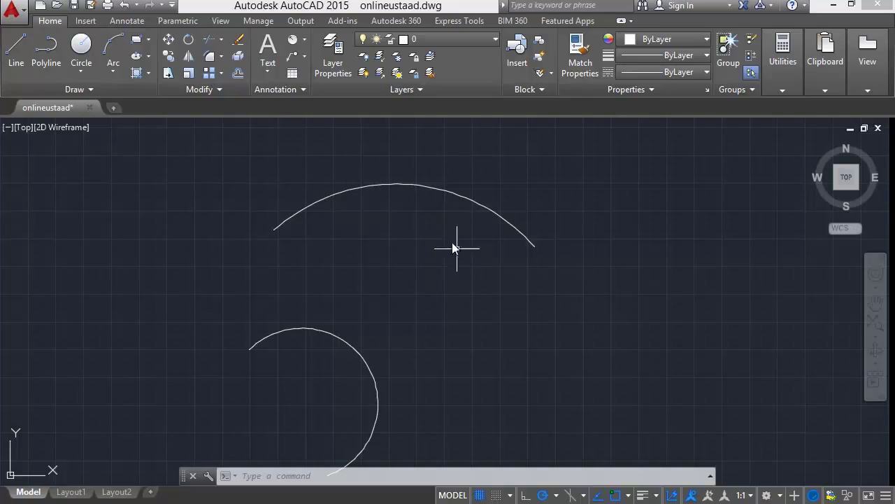
Draw a horizontal straight line above the two arcs
left_click(114, 72)
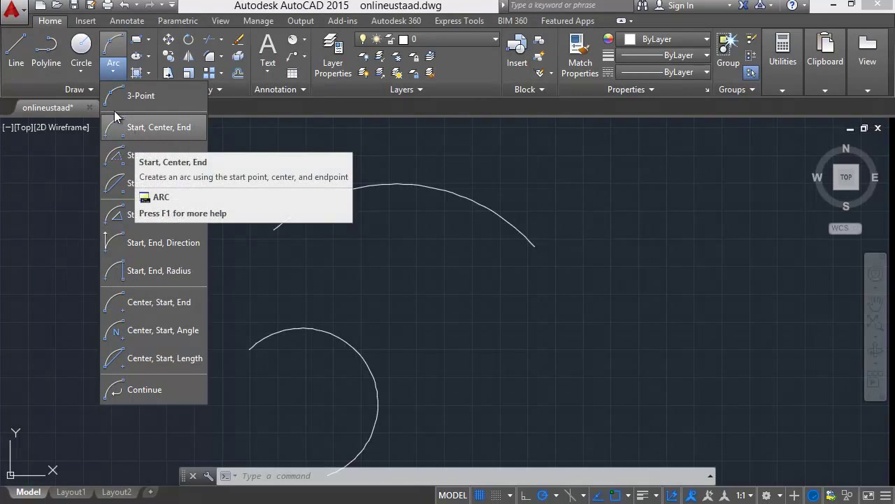
left_click(17, 63)
left_click(17, 63)
middle_click_drag(126, 216, 132, 301)
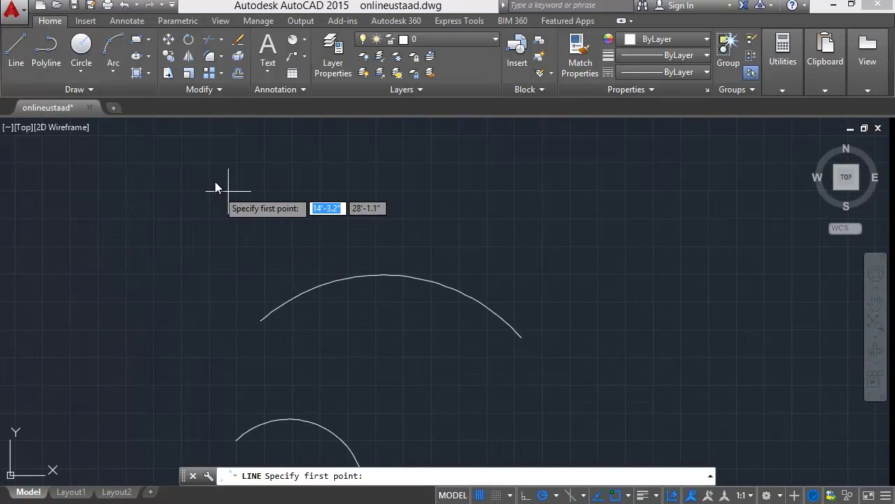
left_click(208, 189)
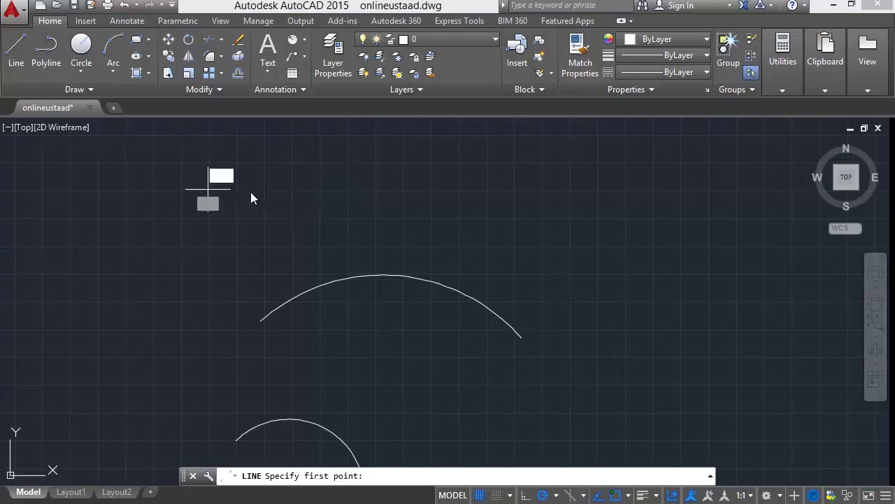
left_click(434, 189)
key("Escape")
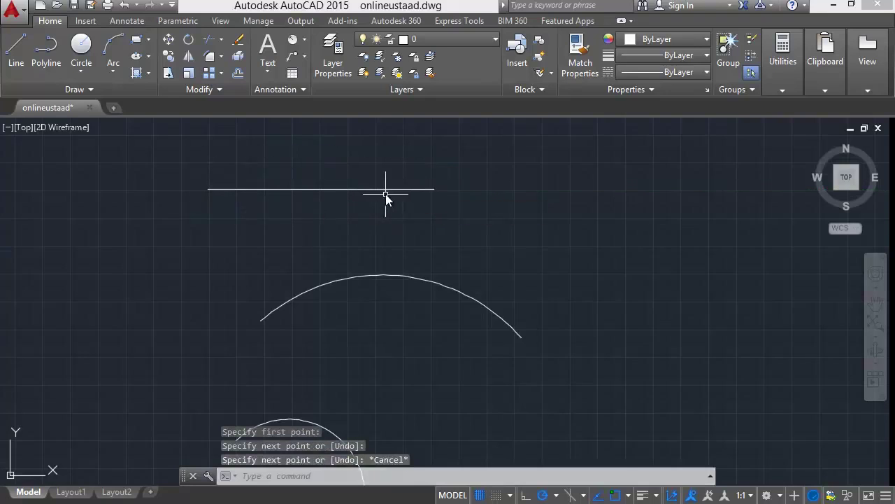
Select and deselect the line, then start a new arc
left_click(385, 190)
key("Escape")
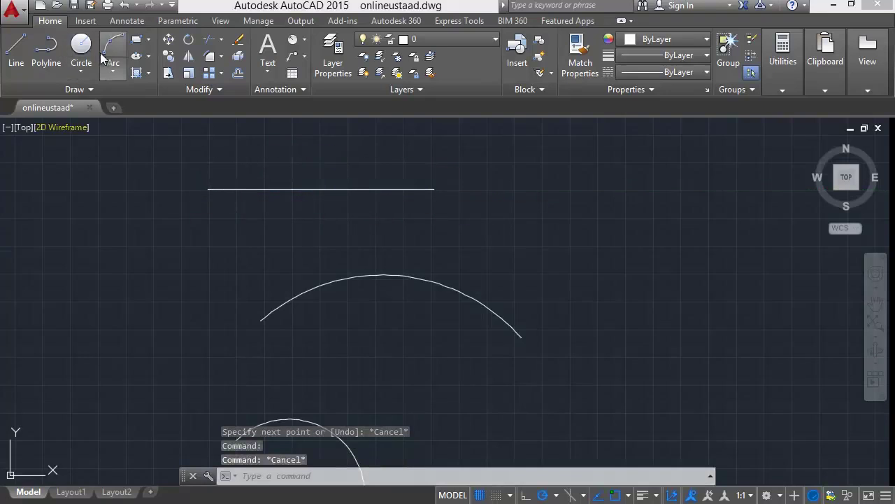
left_click(113, 49)
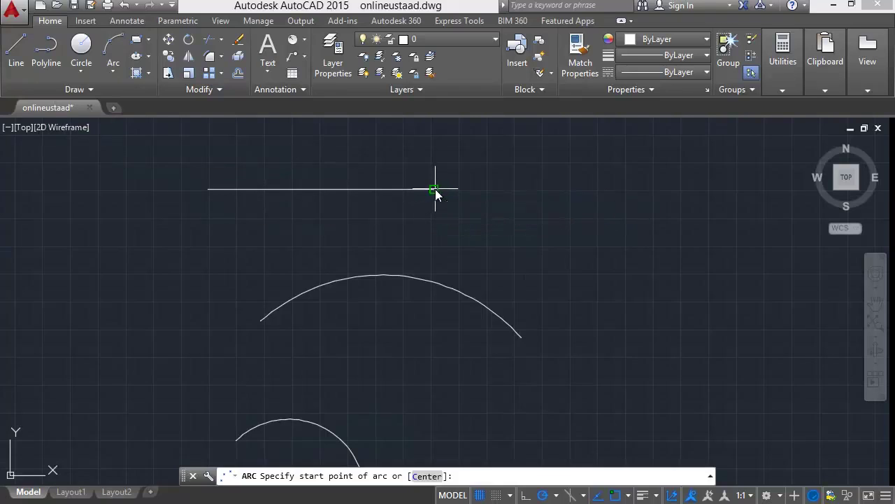
Draw a trial arc from the line's right end past its left end
left_click(433, 189)
middle_click_drag(253, 178, 251, 217)
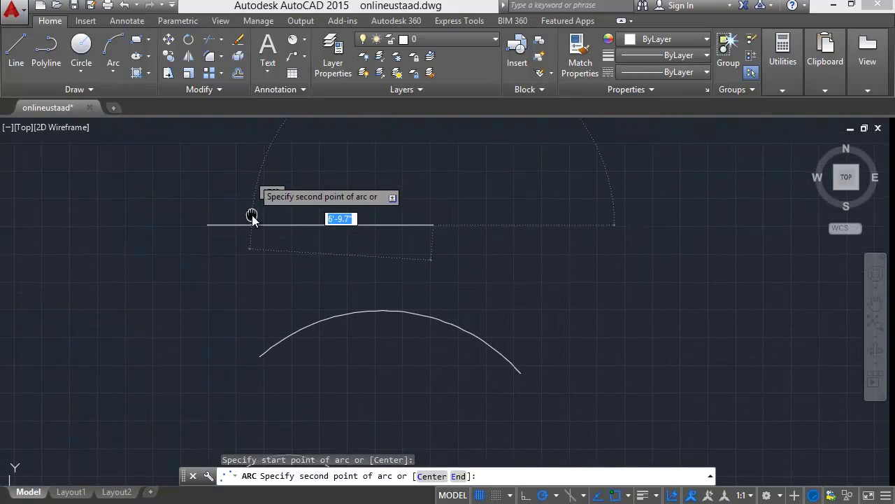
left_click(207, 229)
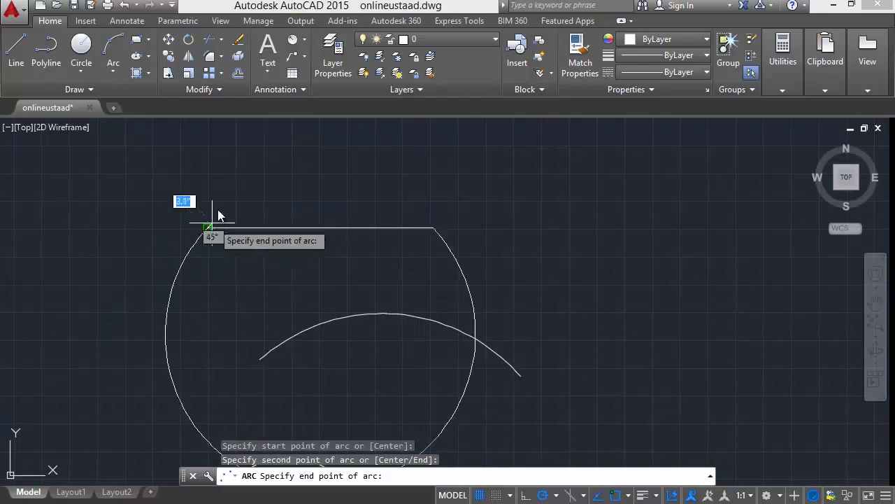
left_click(202, 274)
middle_click_drag(247, 266, 205, 312)
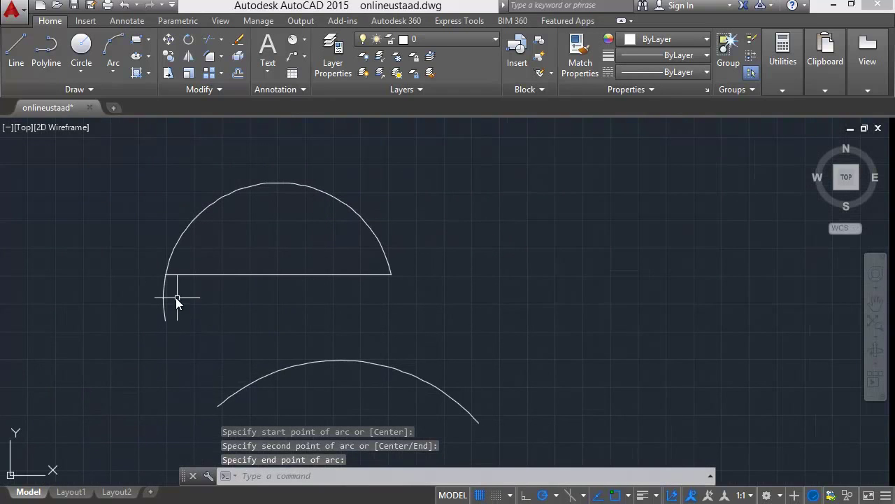
Stretch the trial arc's lower end grip to a new position
left_click(162, 297)
left_click(164, 311)
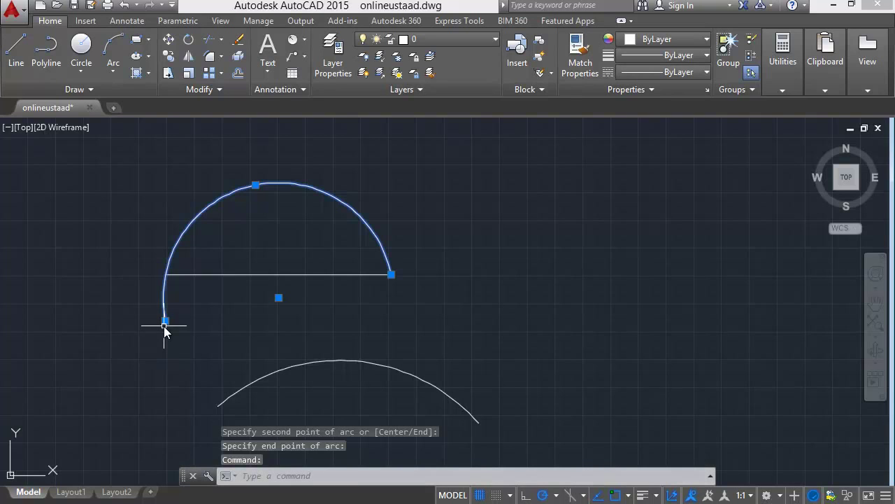
left_click(164, 326)
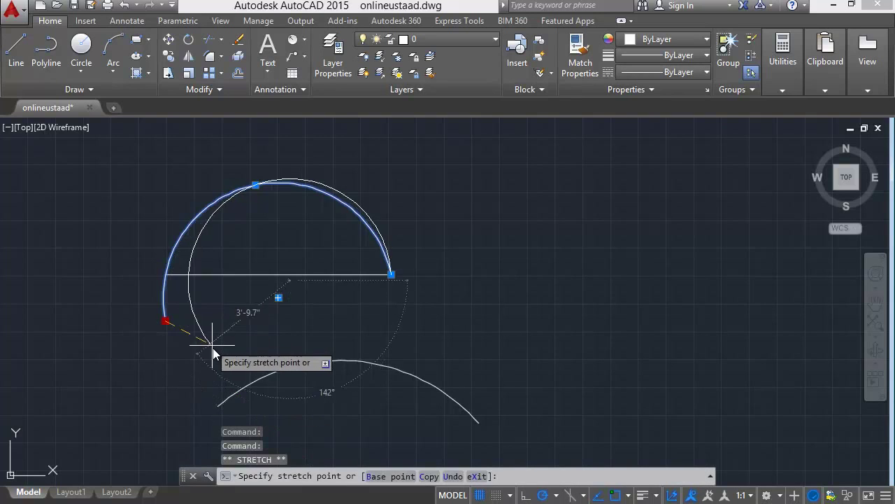
left_click(166, 376)
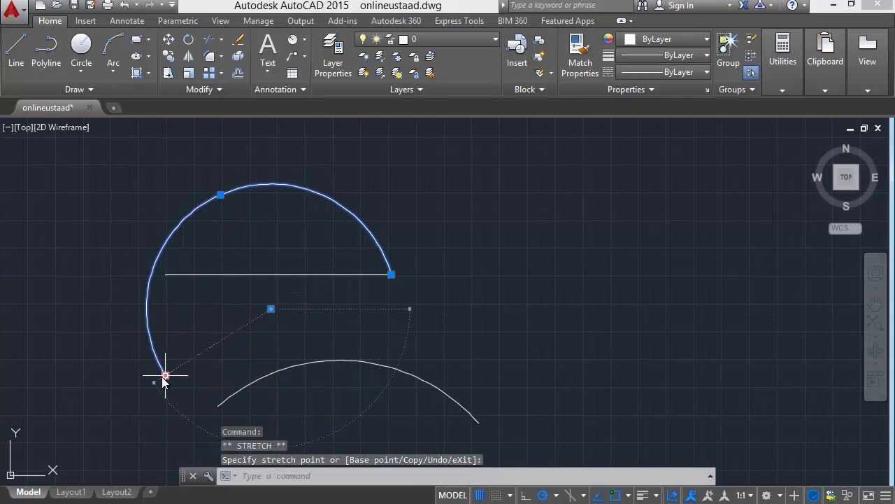
key("Escape")
Window-select the left trial arc and delete it
left_click(147, 320)
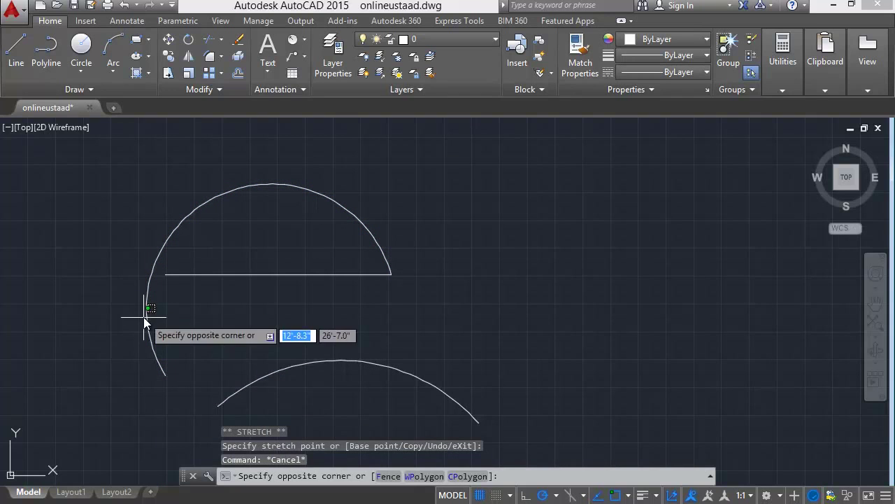
left_click(109, 349)
key("Delete")
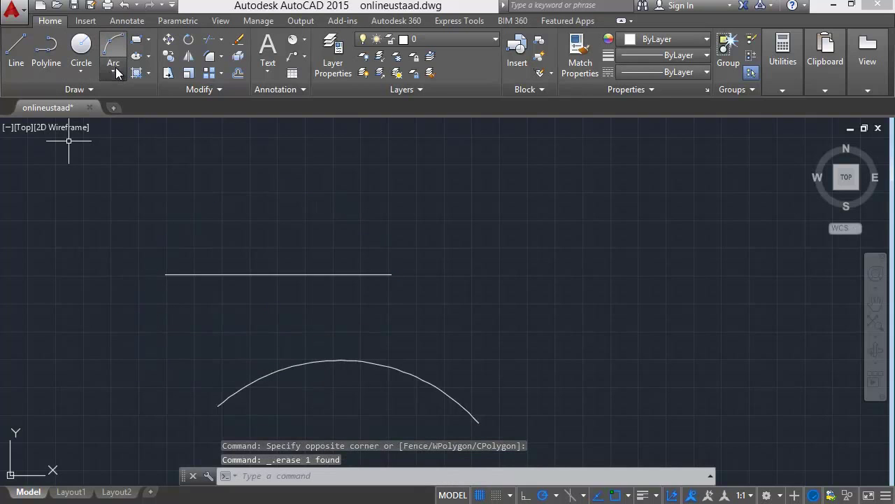
Draw a 45° Start-Center arc from the baseline's right end, centred on its midpoint
left_click(116, 68)
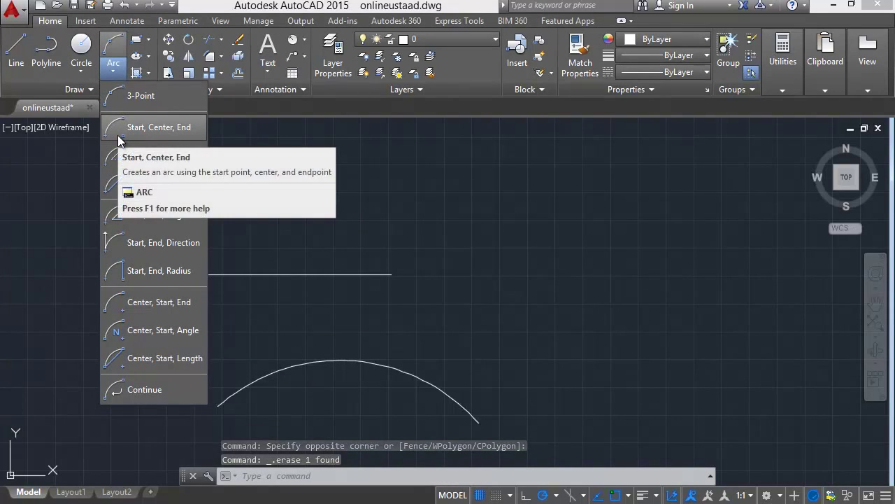
left_click(119, 137)
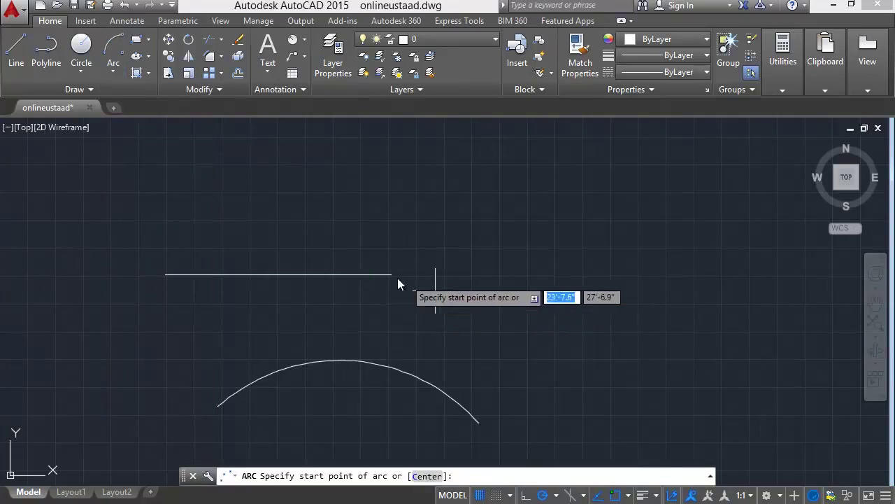
left_click(395, 275)
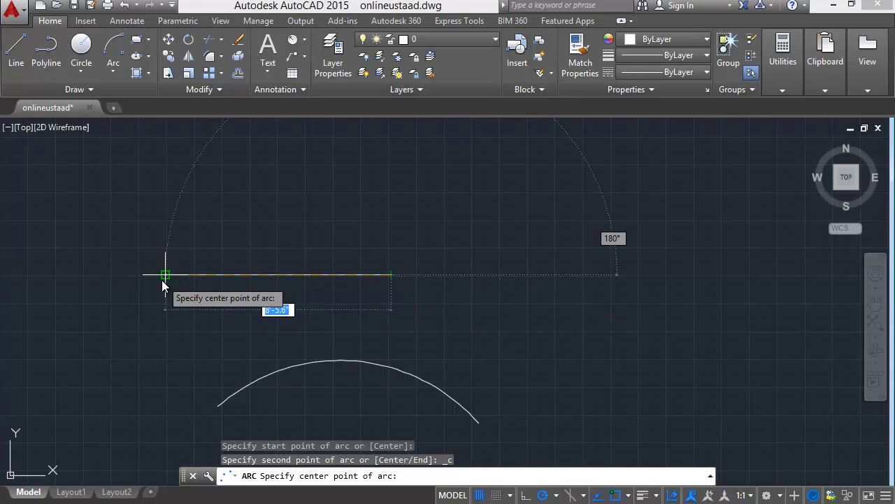
left_click(256, 275)
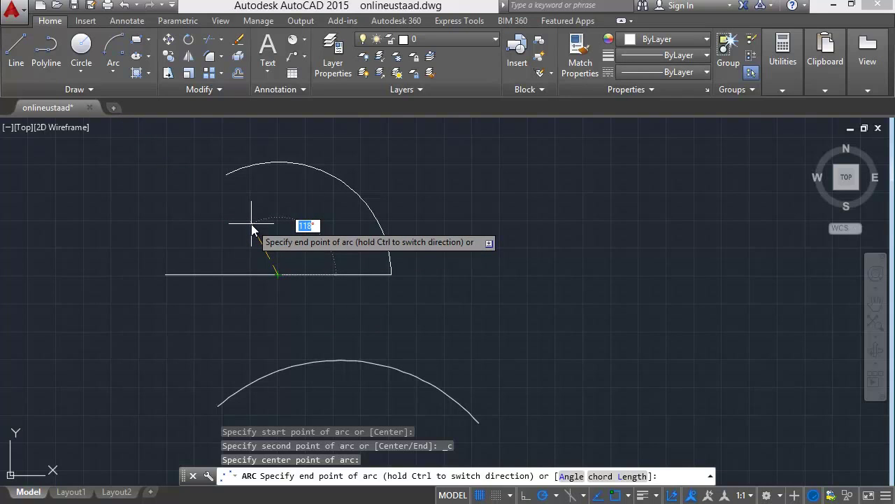
type("45")
key("Return")
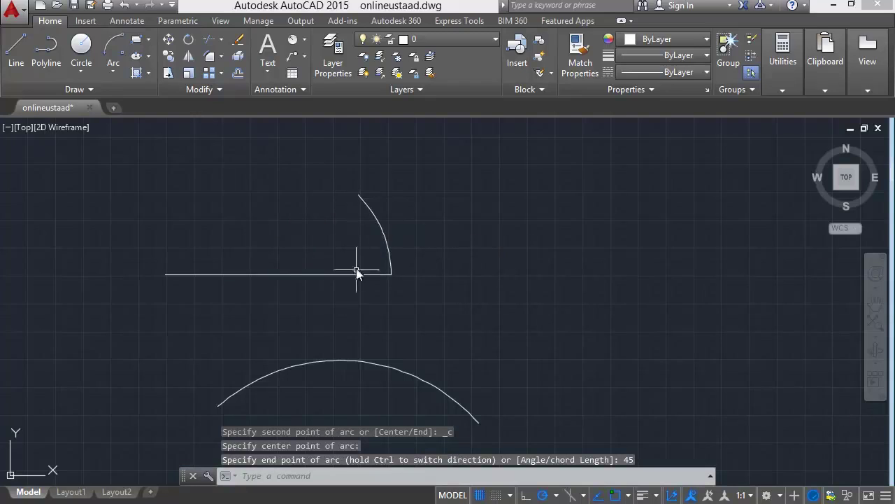
left_click(304, 40)
left_click(310, 117)
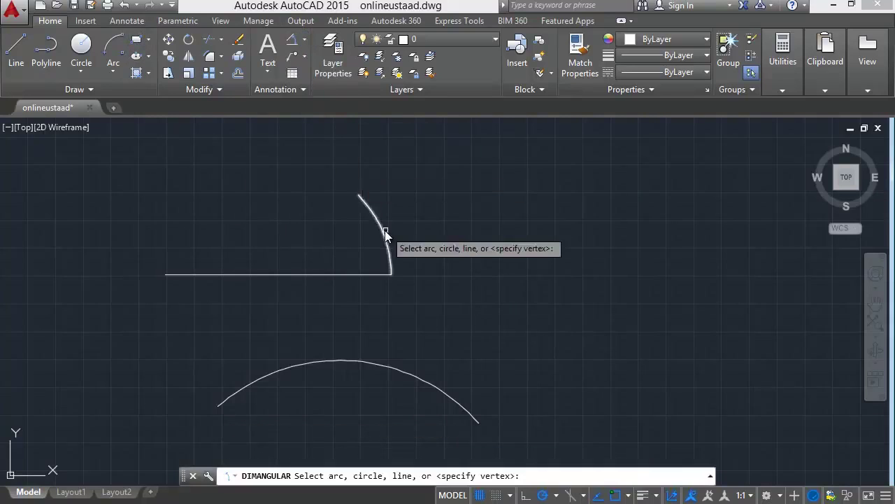
left_click(381, 231)
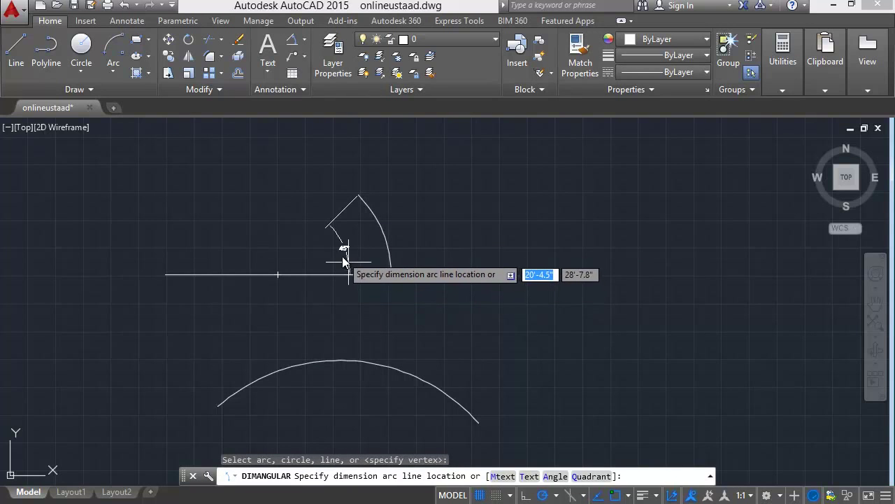
left_click(356, 252)
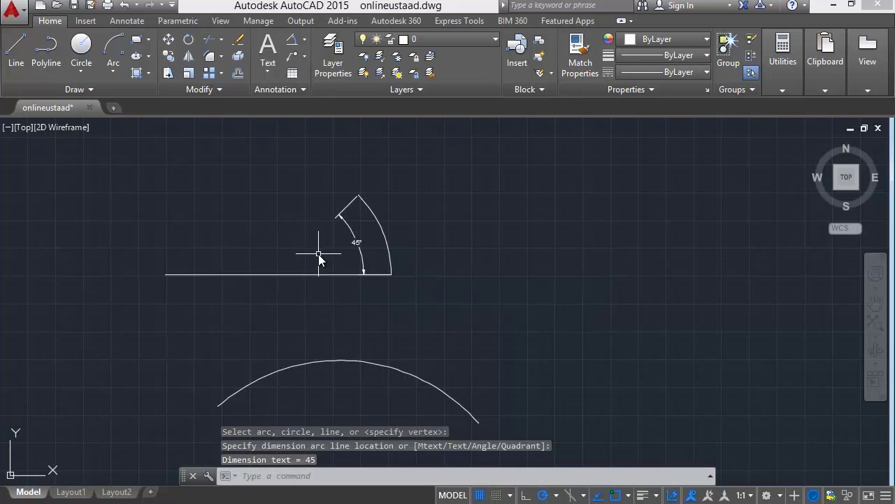
scroll(332, 242, "up", 2)
scroll(331, 242, "down", 2)
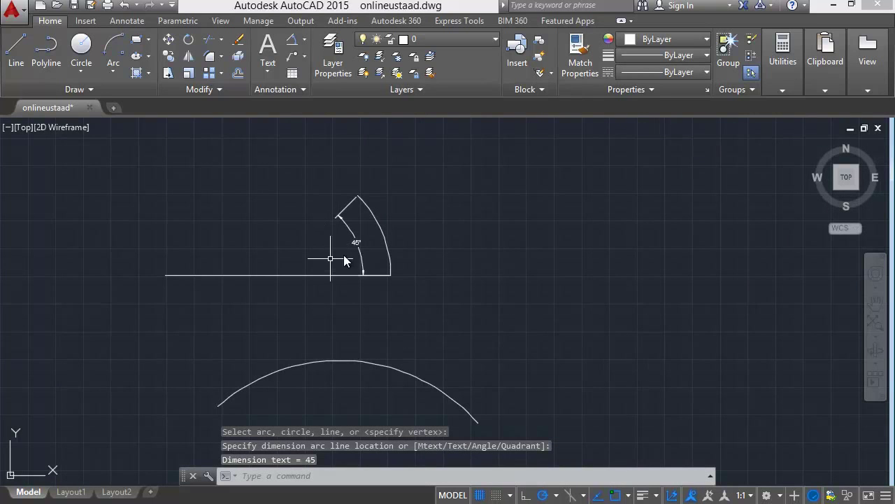
scroll(317, 265, "up", 2)
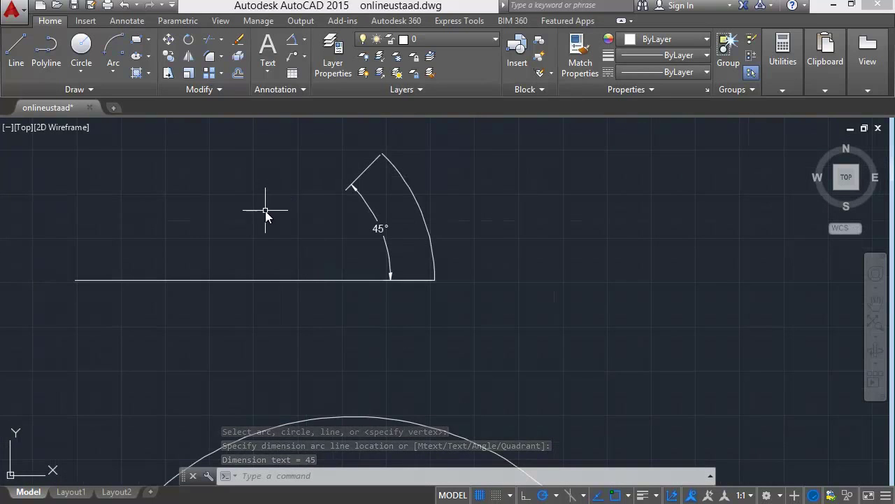
middle_click_drag(265, 211, 289, 255)
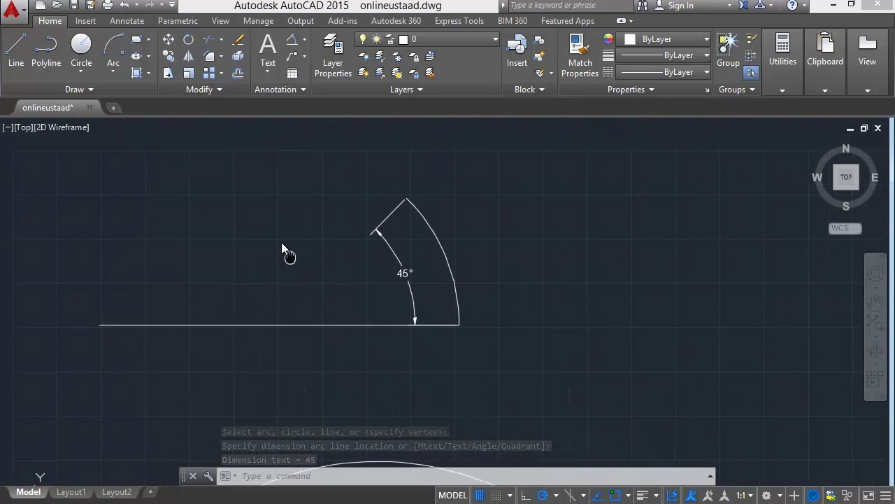
left_click(383, 242)
key("Delete")
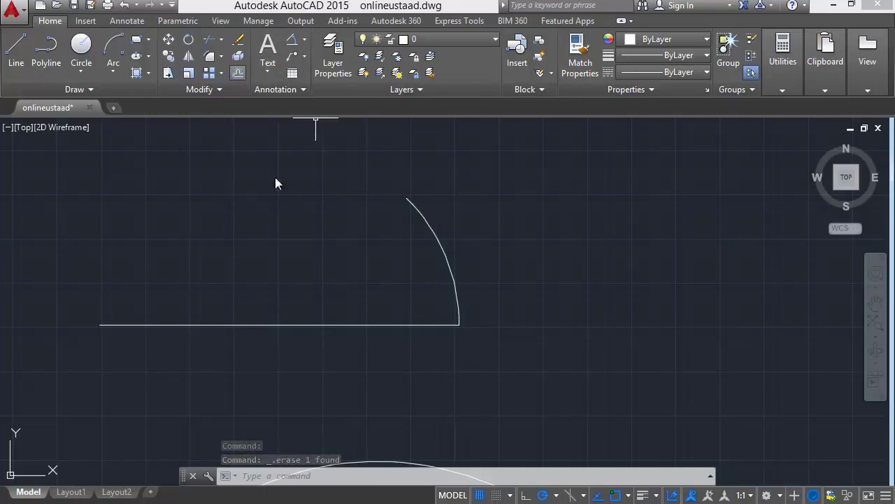
Select and delete the 45° arc
left_click(438, 237)
left_click(430, 231)
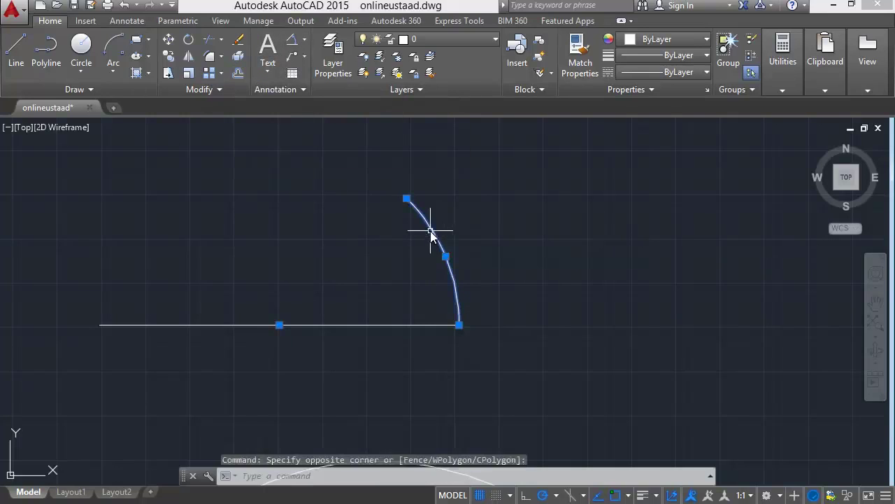
key("Delete")
Draw a Start, Center, Angle arc of 180° from the baseline's right end about its midpoint
left_click(112, 70)
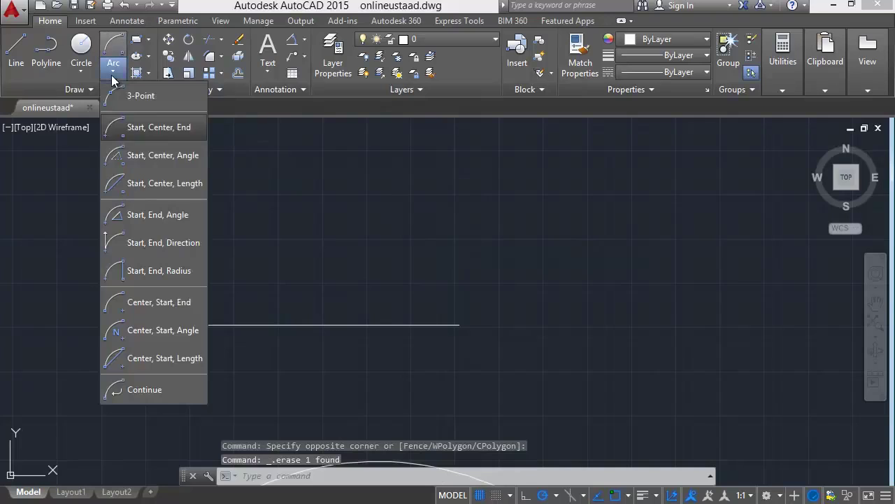
left_click(116, 157)
left_click(459, 325)
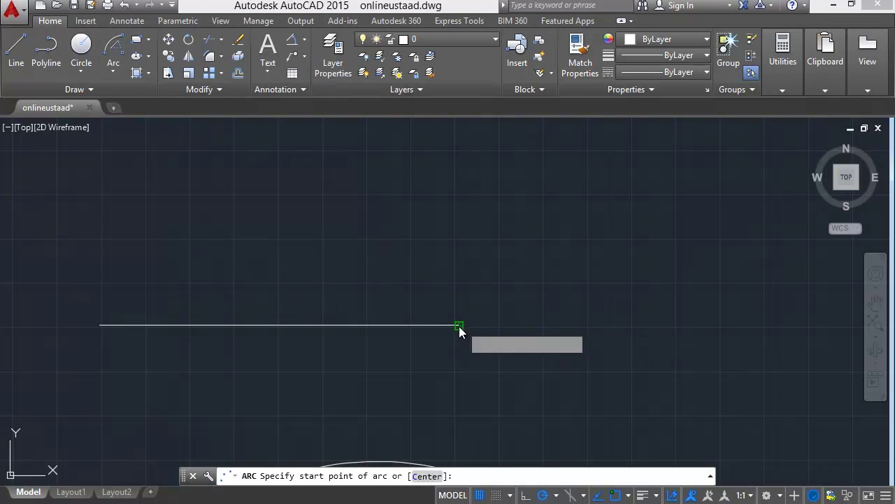
left_click(279, 324)
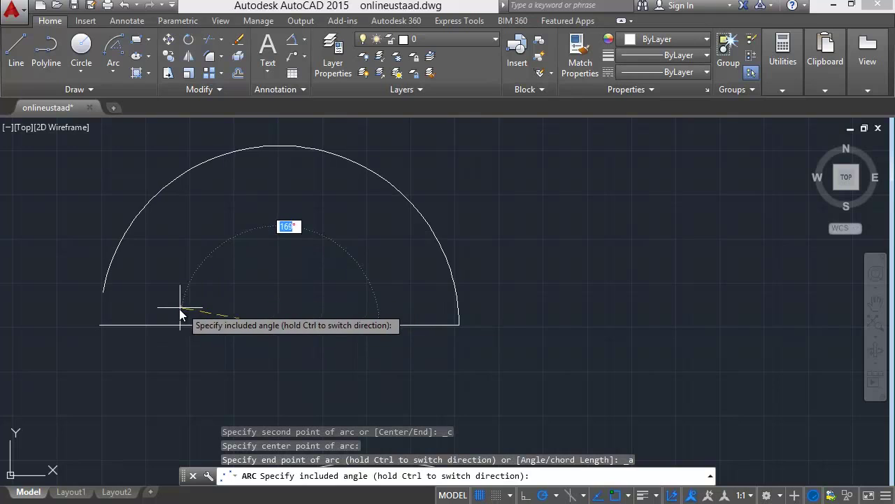
type("180")
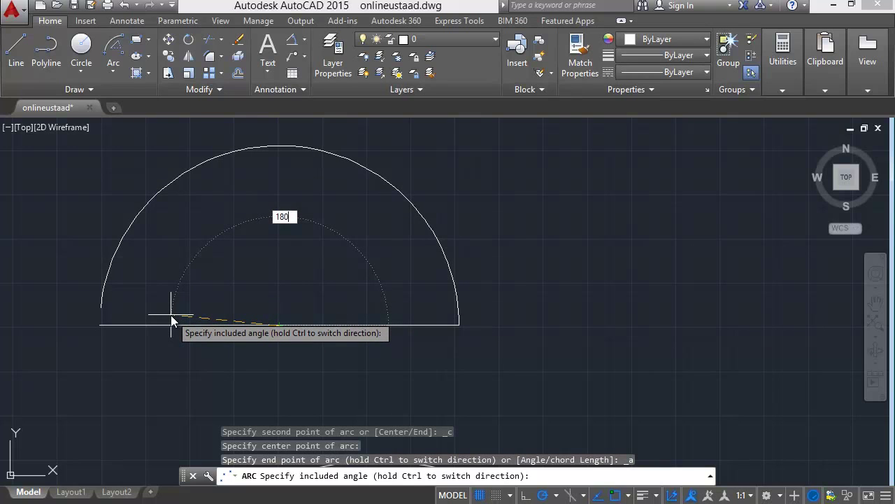
key("Return")
key("Escape")
Select and delete the existing half-circle arc
left_click(150, 169)
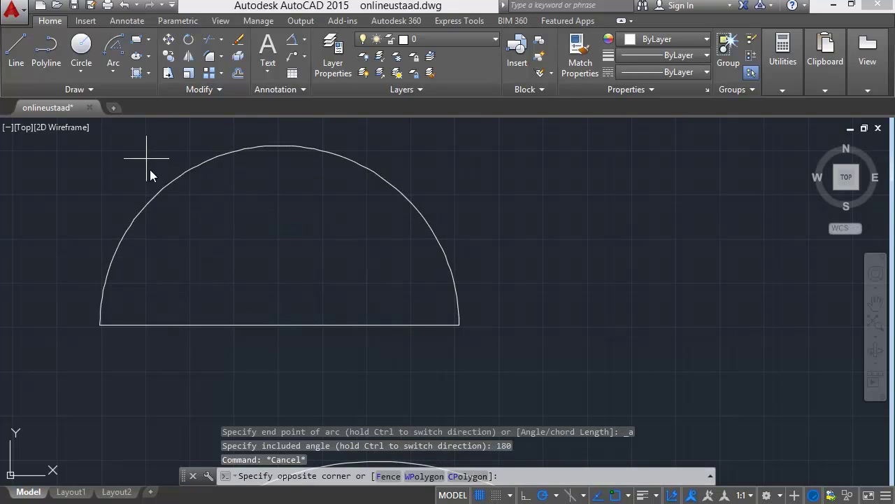
left_click(238, 241)
left_click(403, 143)
left_click(329, 197)
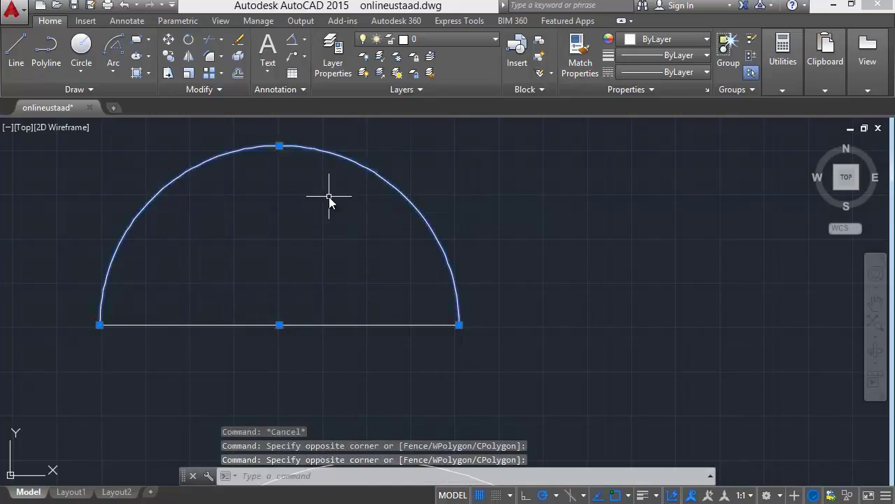
key("Delete")
Redraw a 180° arc from the line's right end, centred at its midpoint
left_click(113, 70)
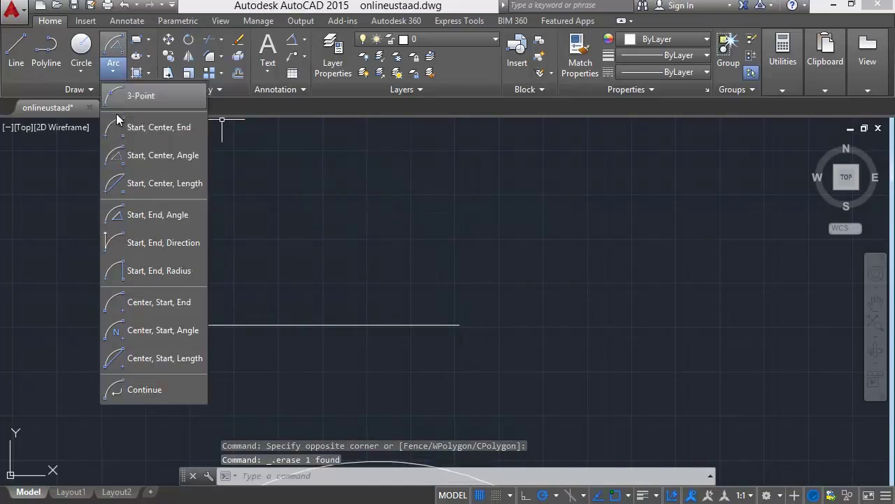
left_click(126, 136)
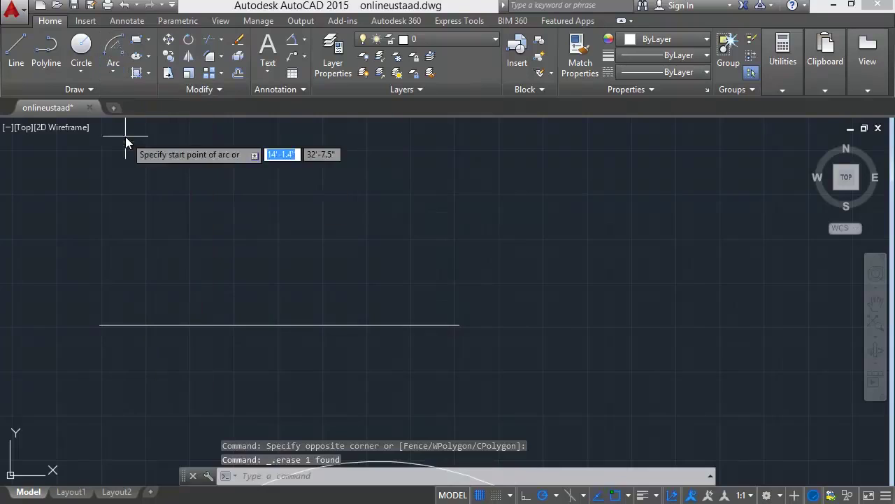
left_click(459, 325)
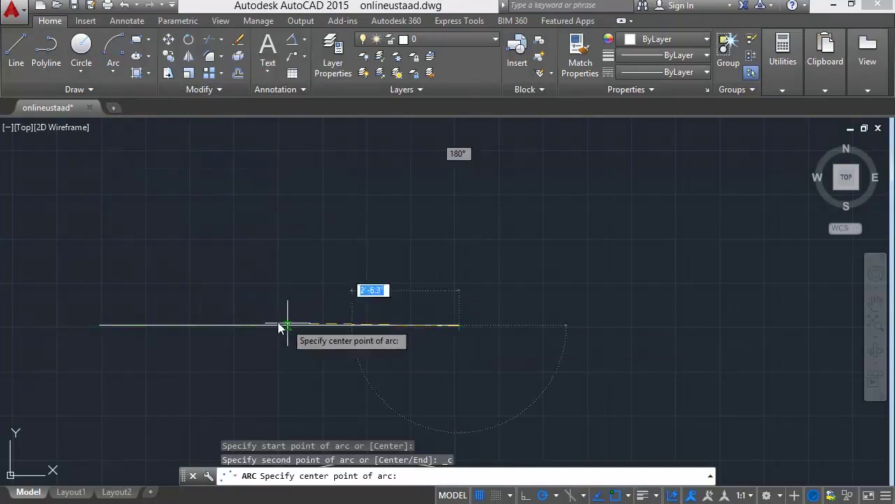
left_click(275, 327)
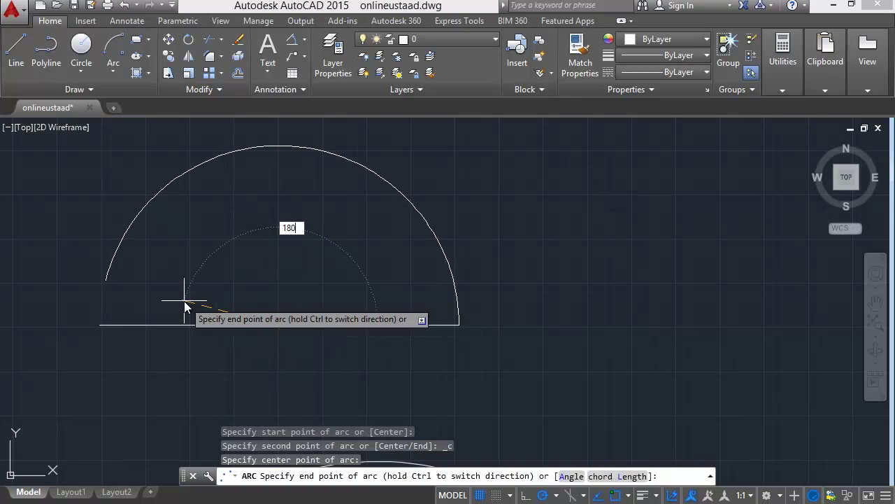
key("Return")
left_click(115, 69)
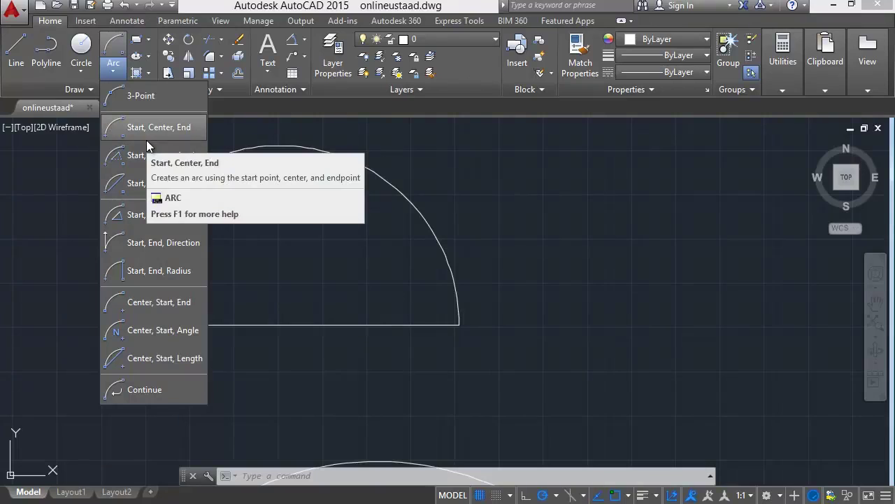
Window-select the half-circle arc and delete it
left_click(370, 174)
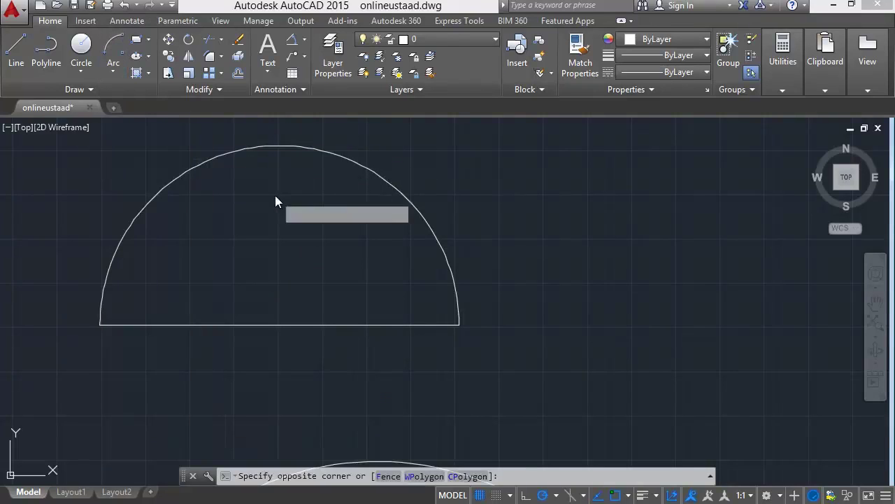
left_click(464, 190)
left_click(366, 235)
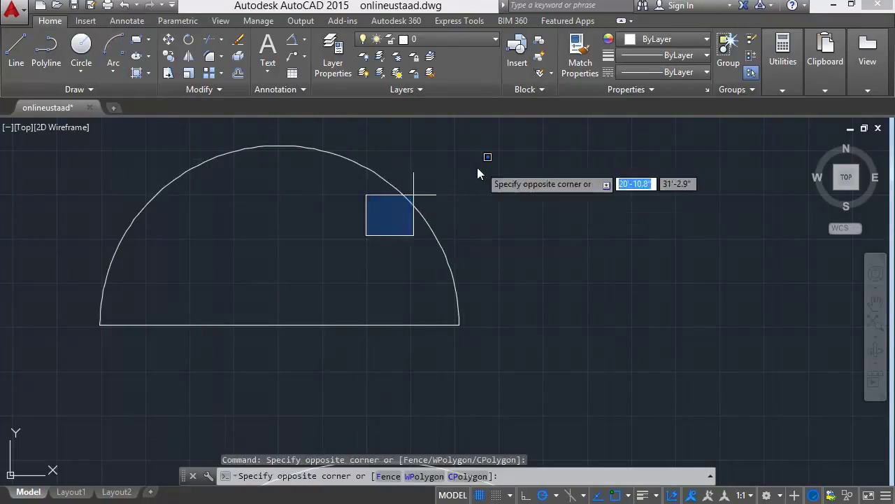
left_click(478, 173)
left_click(409, 197)
left_click(360, 233)
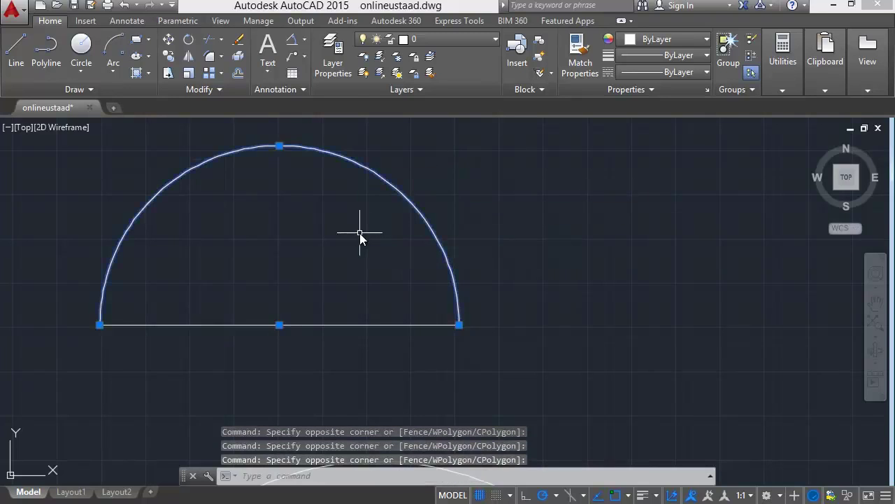
key("Delete")
Draw a 135° Start, Center, Angle arc from the baseline's right end about its midpoint
left_click(113, 72)
left_click(148, 151)
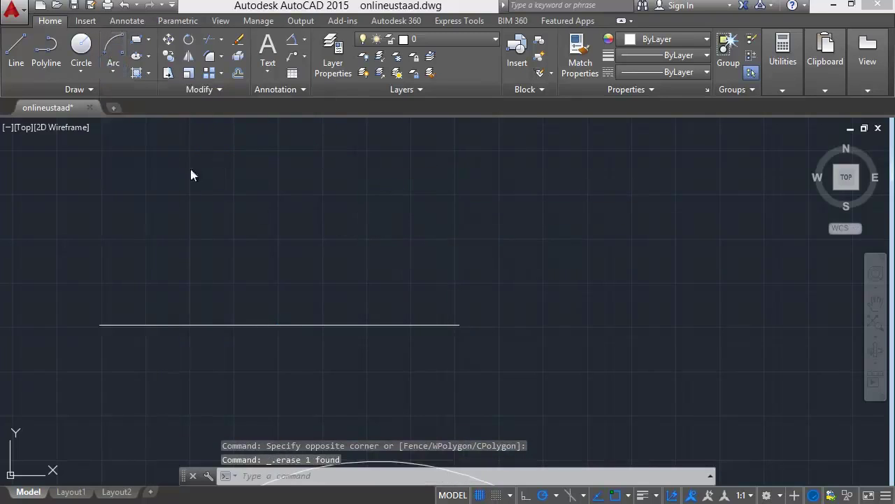
left_click(458, 324)
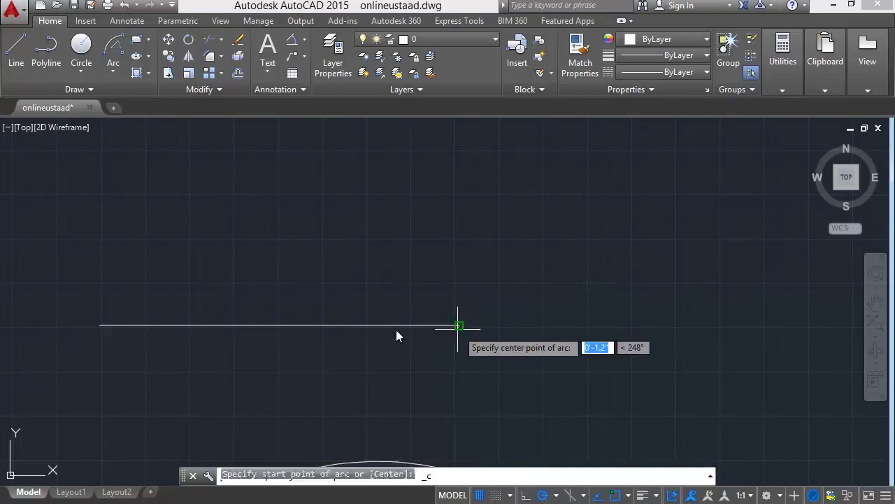
left_click(279, 324)
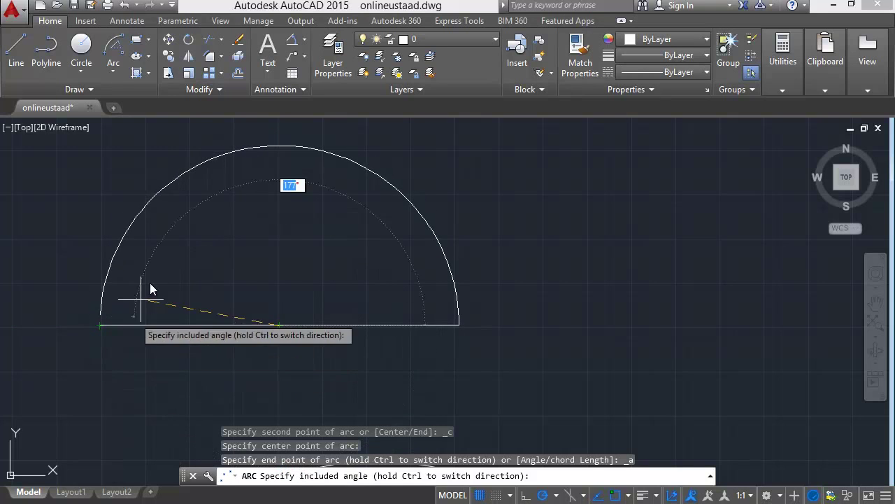
type("135")
key("Return")
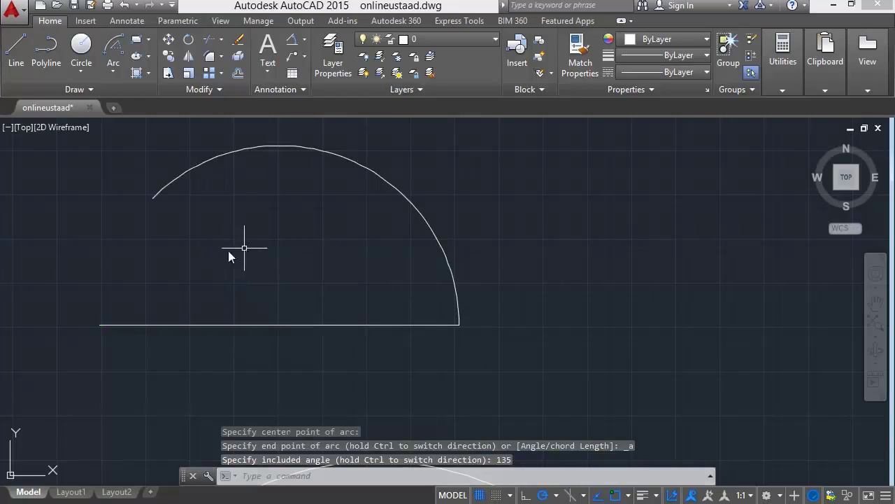
Add a 135° angular dimension to the arc, then delete it
left_click(293, 41)
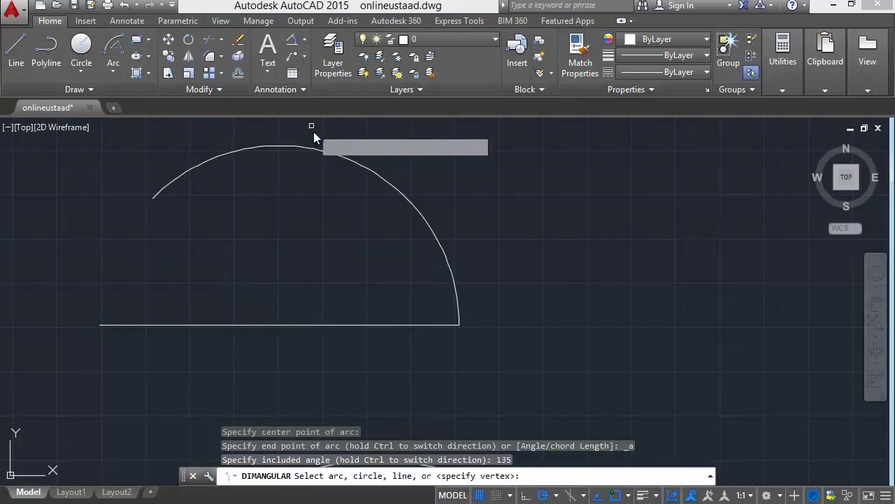
left_click(323, 151)
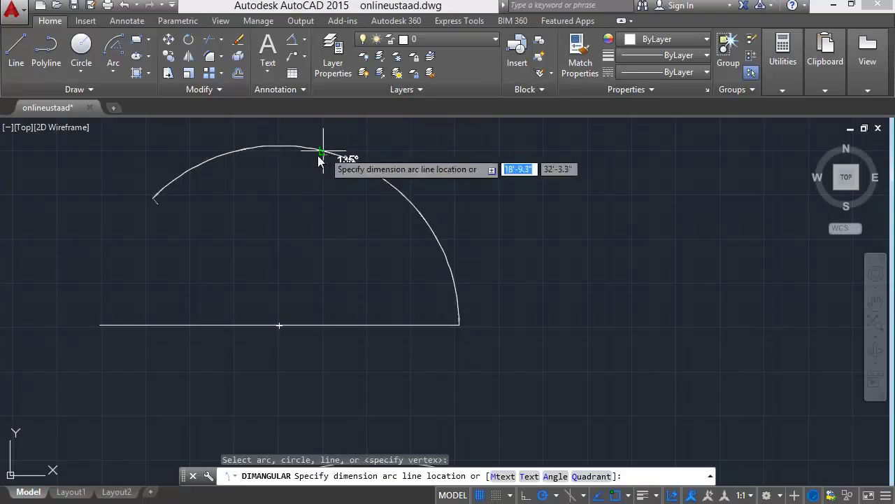
left_click(288, 191)
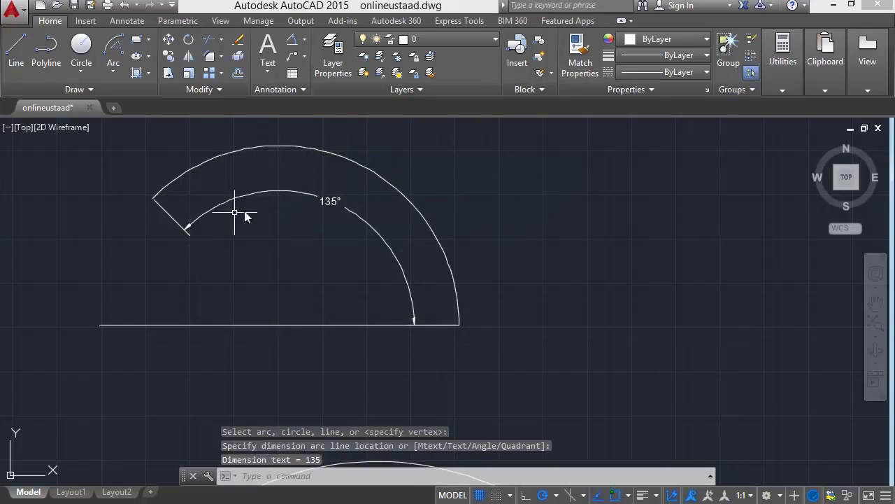
left_click(326, 203)
key("Delete")
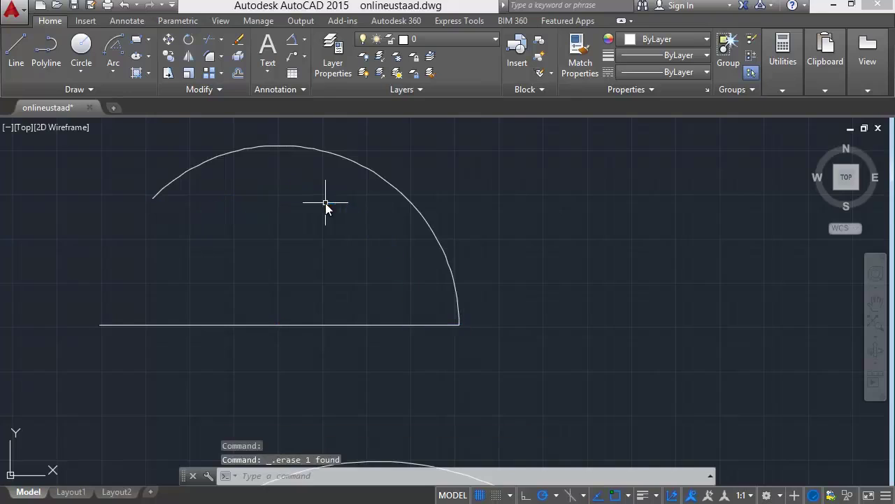
Erase the 135° arc and the horizontal baseline, leaving the drawing empty
left_click(113, 64)
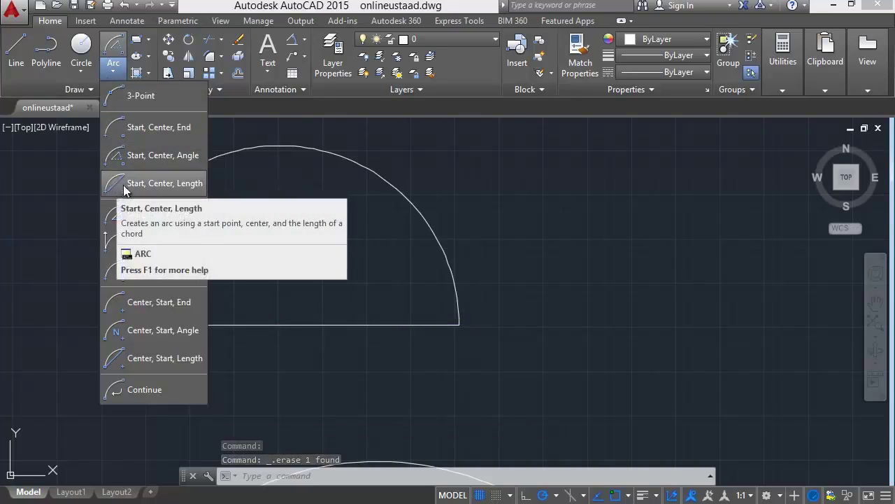
left_click(298, 153)
left_click(303, 144)
left_click(288, 165)
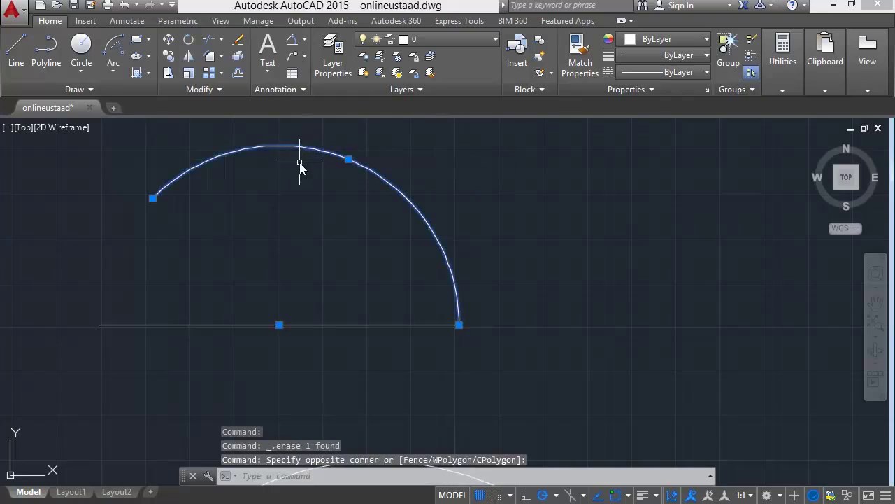
key("Delete")
left_click(376, 321)
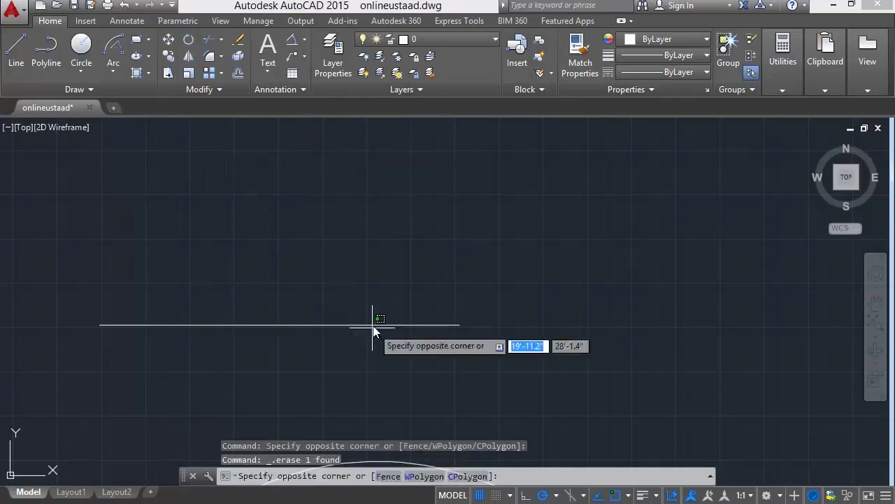
left_click(369, 324)
key("Delete")
Draw a new 10' horizontal baseline with the Line command (L) and recentre the view
type("l")
key("Return")
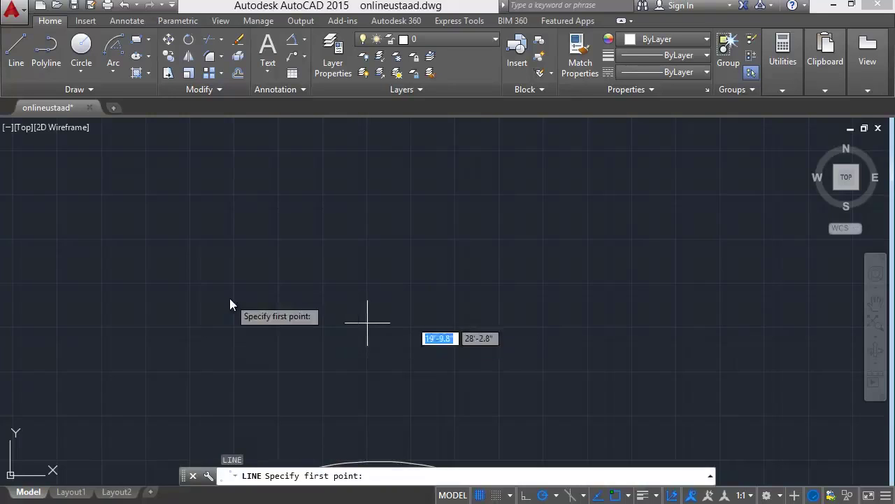
left_click(191, 317)
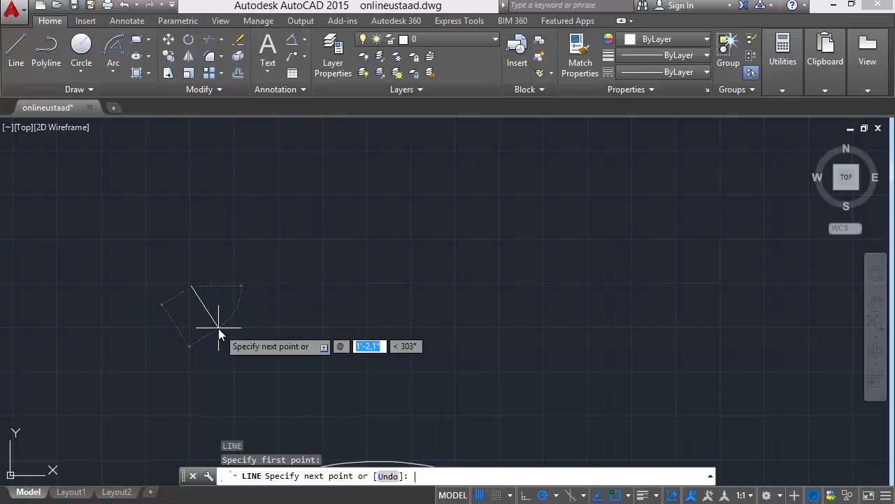
type("10")
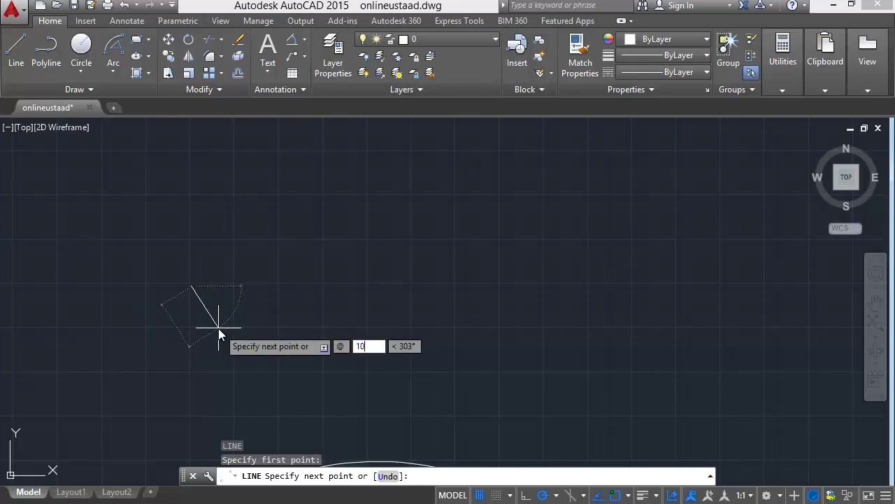
key("Tab")
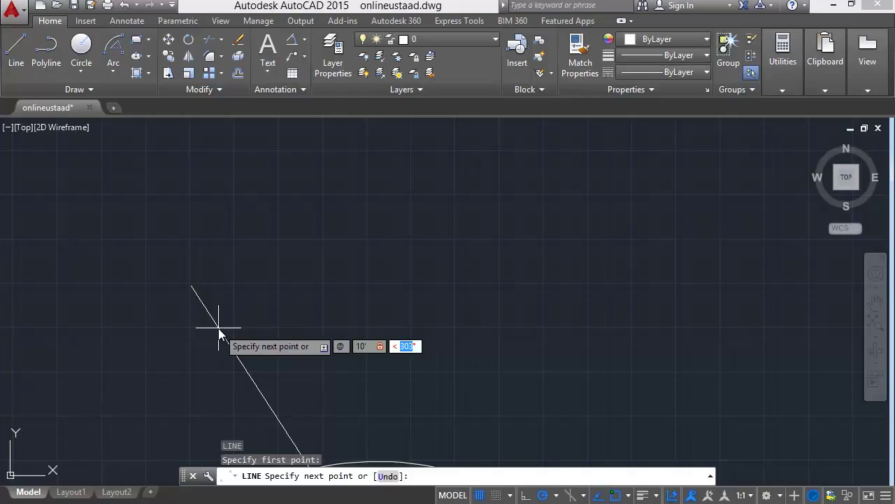
type("0")
key("Return")
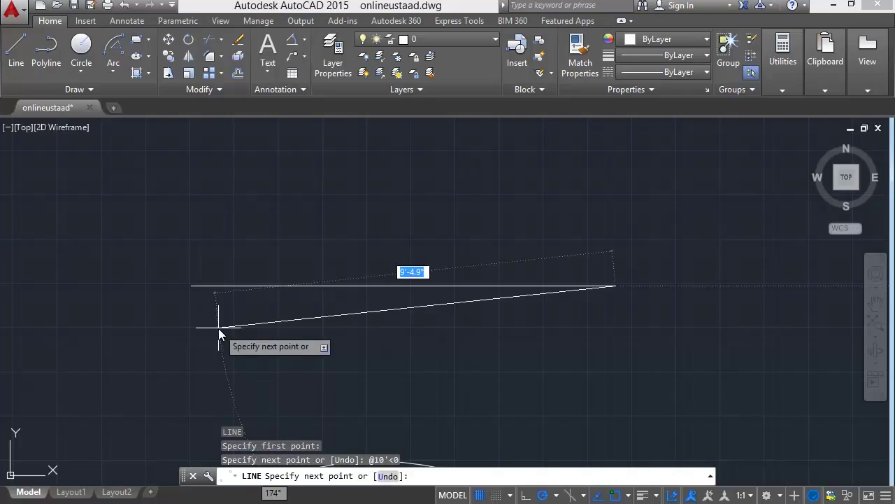
key("Escape")
middle_click_drag(316, 308, 263, 306)
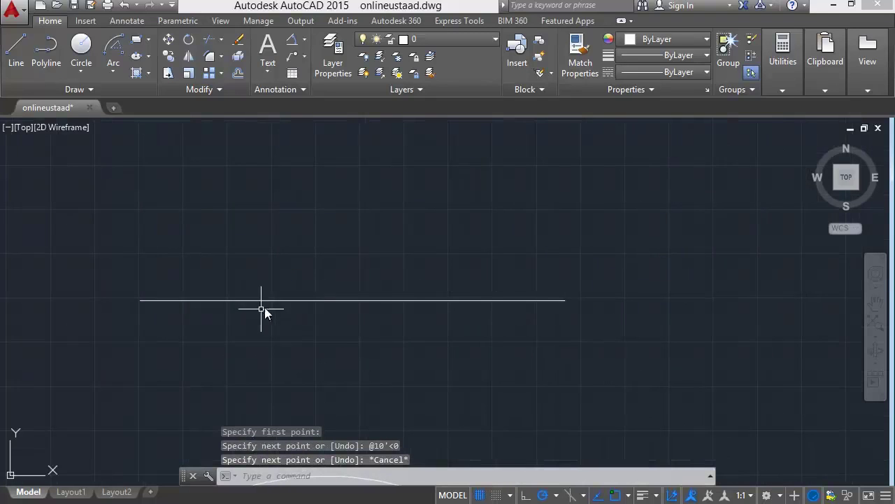
left_click(113, 69)
left_click(130, 188)
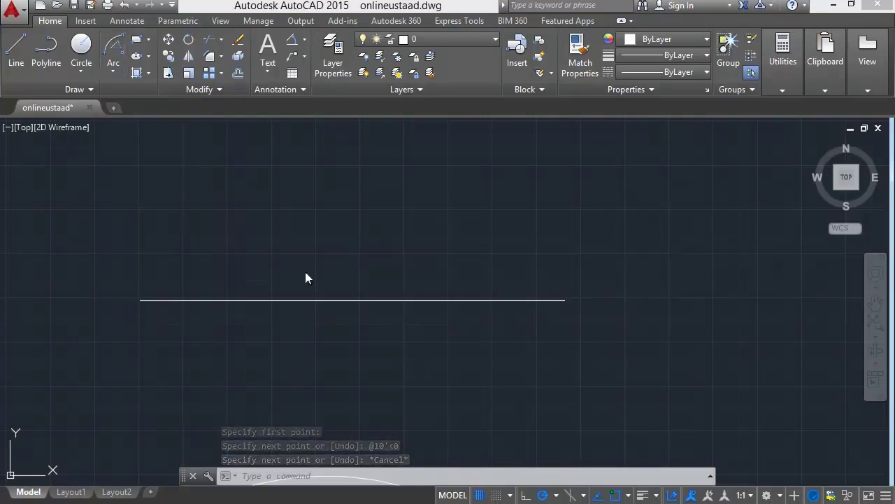
Draw a start-center-length arc from the baseline's right end, centred at its midpoint, with an 8' chord
left_click(565, 301)
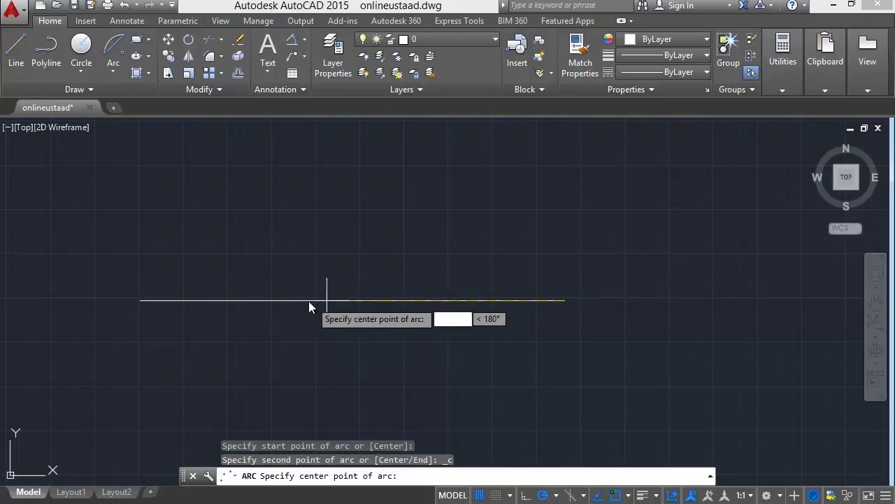
left_click(355, 302)
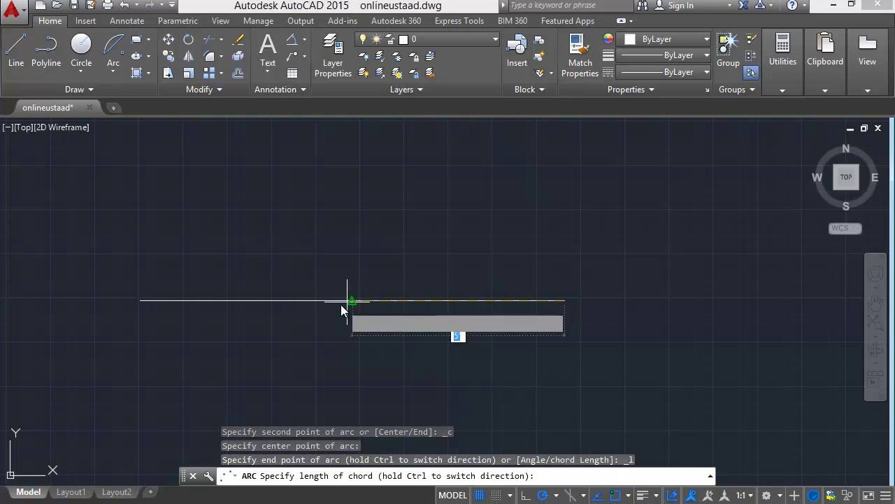
middle_click_drag(231, 292, 278, 324)
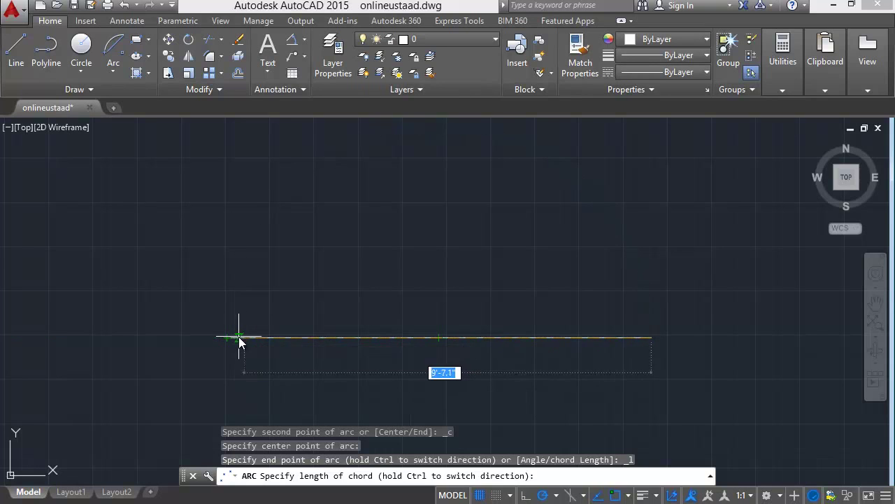
type("8")
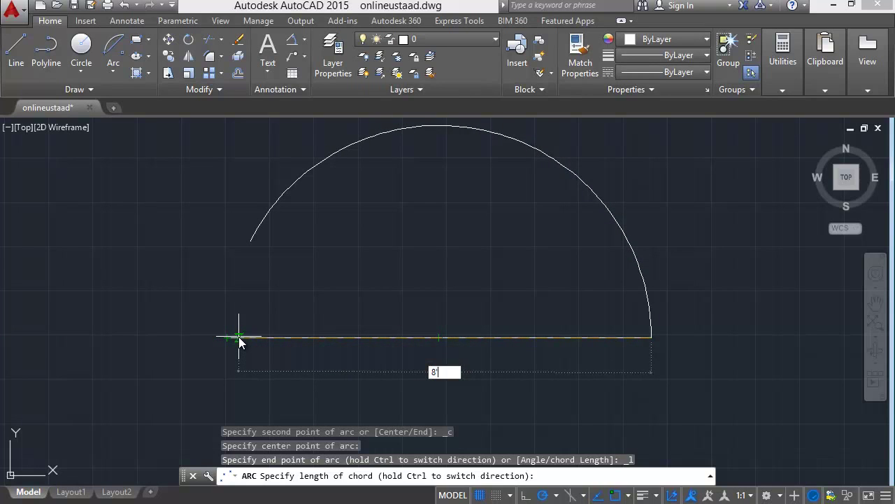
key("Return")
middle_click_drag(546, 210, 520, 255)
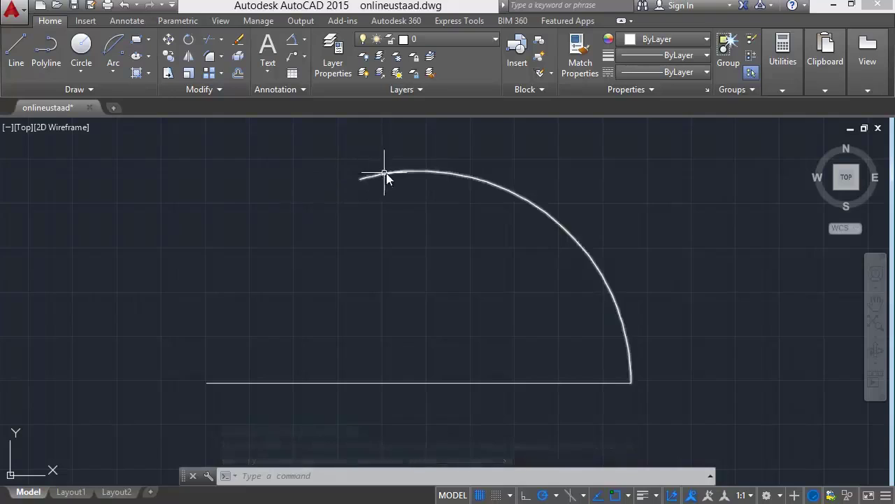
left_click(360, 179)
key("Escape")
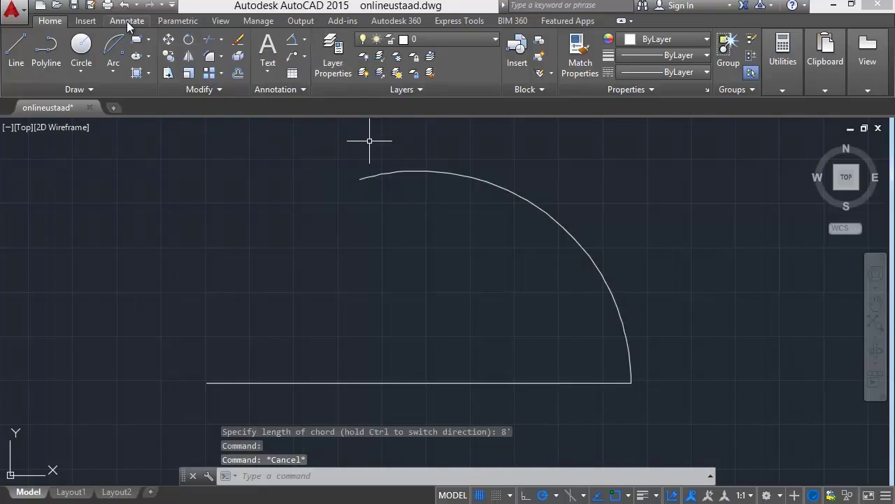
Add an aligned dimension across the arc's endpoints showing its 8' chord
left_click(304, 45)
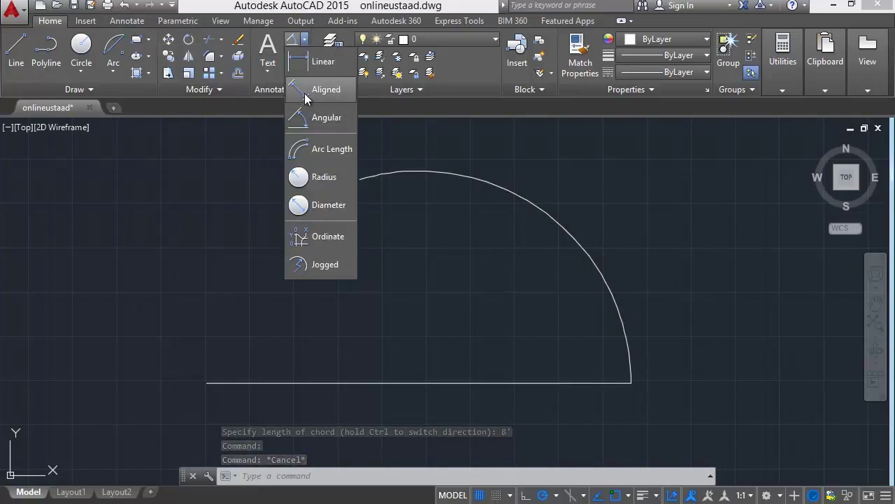
left_click(324, 84)
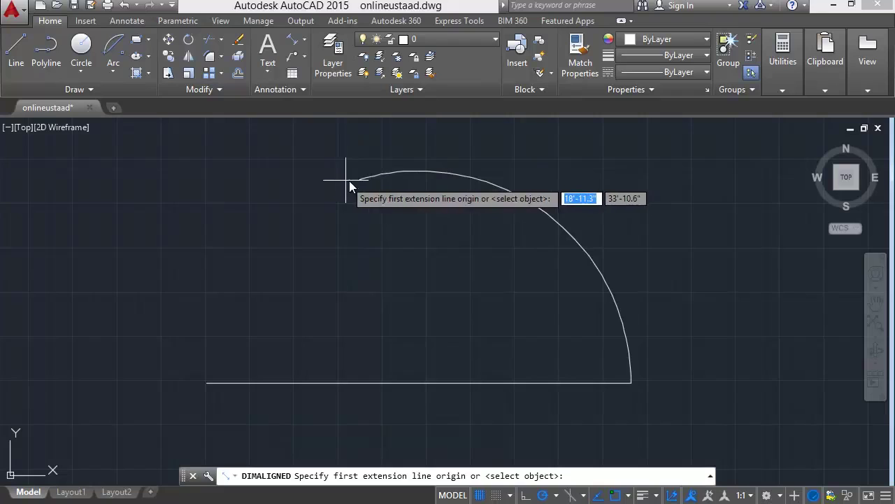
left_click(358, 179)
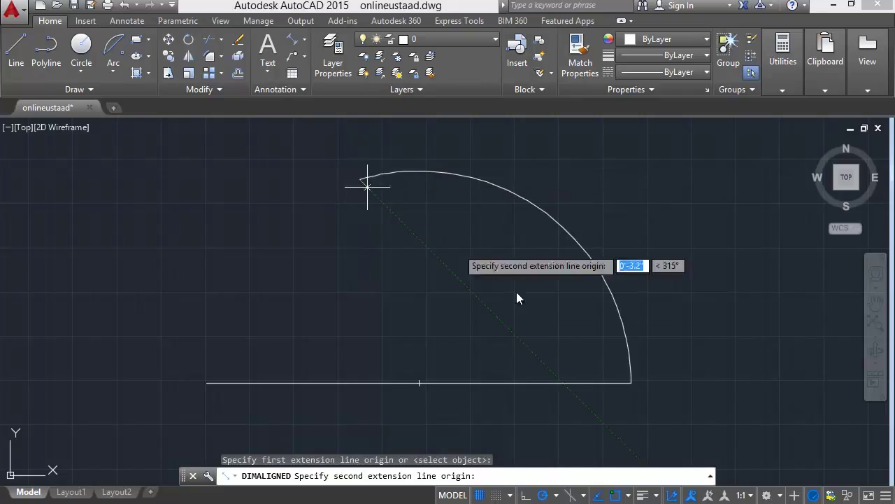
left_click(631, 382)
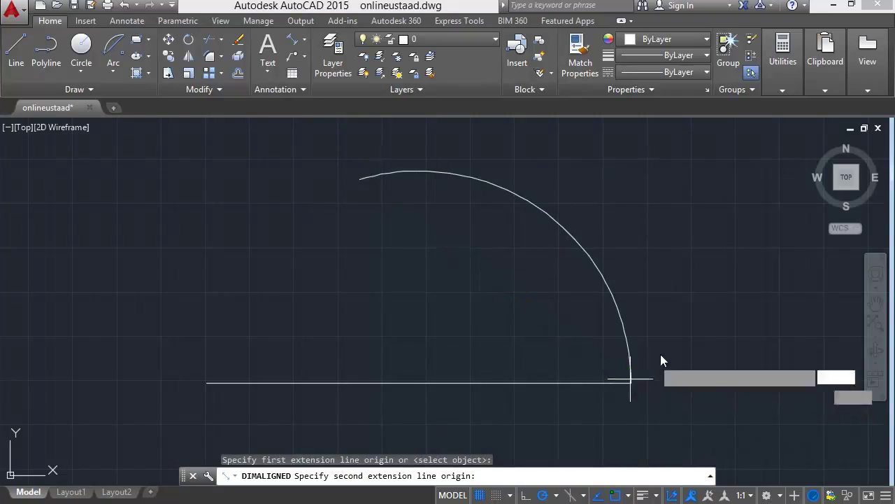
left_click(692, 295)
Erase the arc and the aligned dimension, leaving only the baseline
left_click(556, 223)
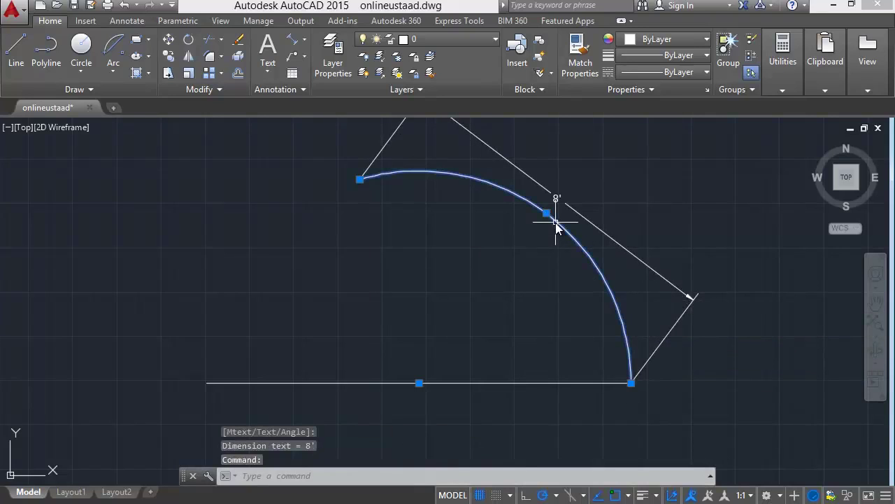
key("Delete")
left_click(566, 210)
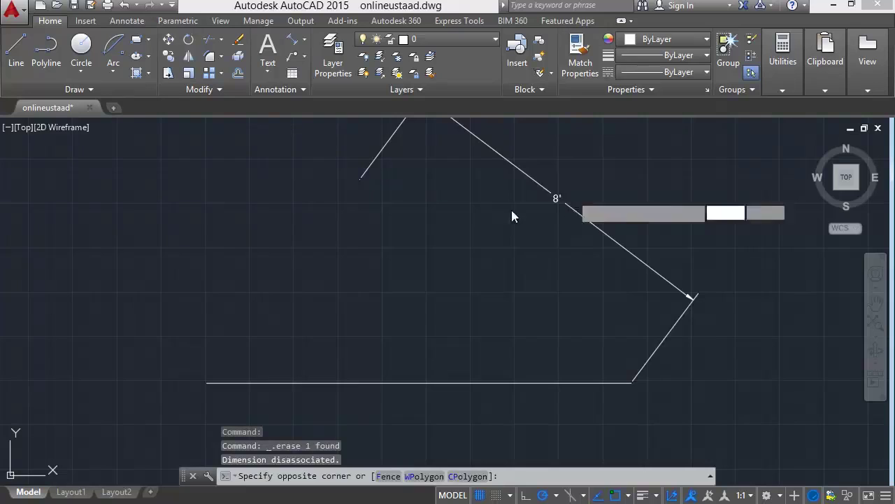
left_click(491, 212)
key("Delete")
left_click(116, 49)
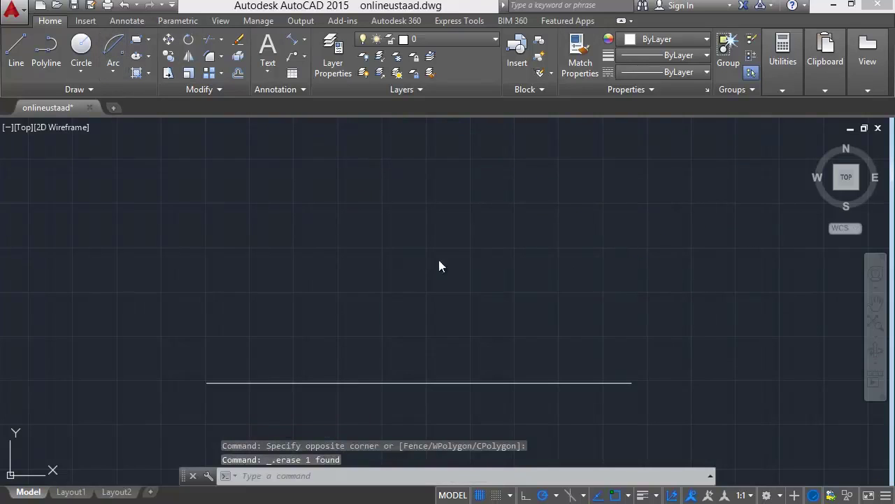
left_click(111, 71)
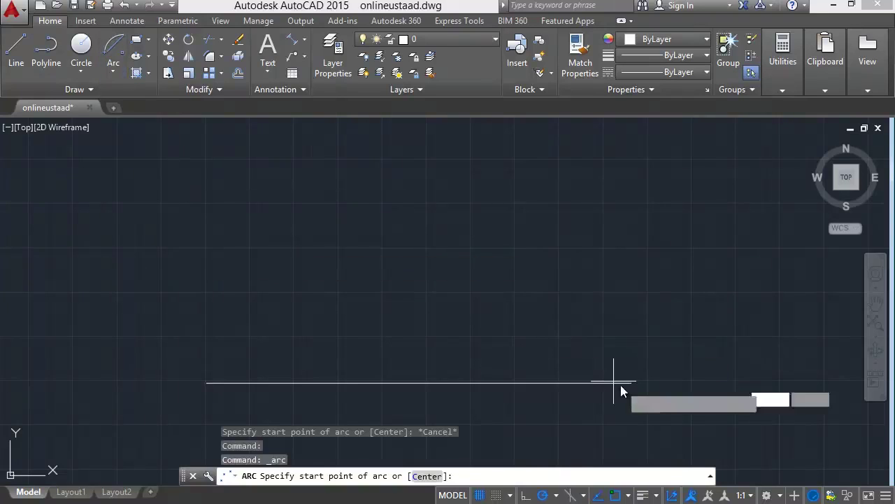
left_click(633, 384)
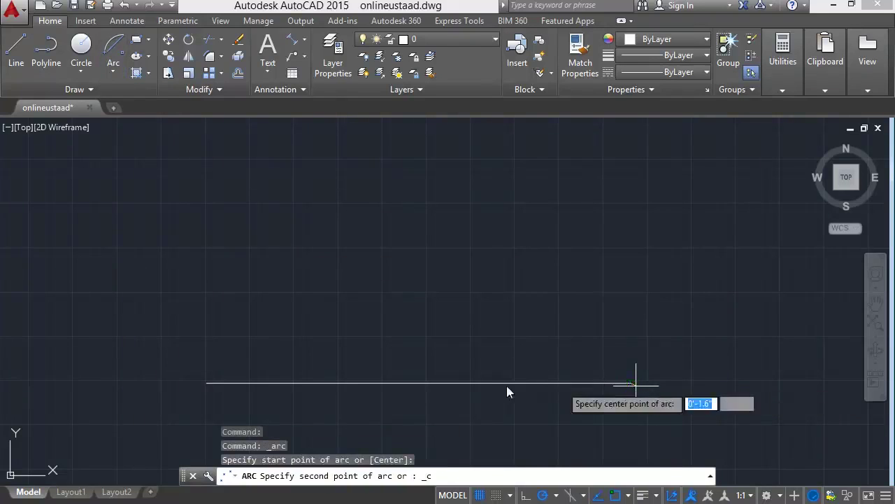
left_click(420, 383)
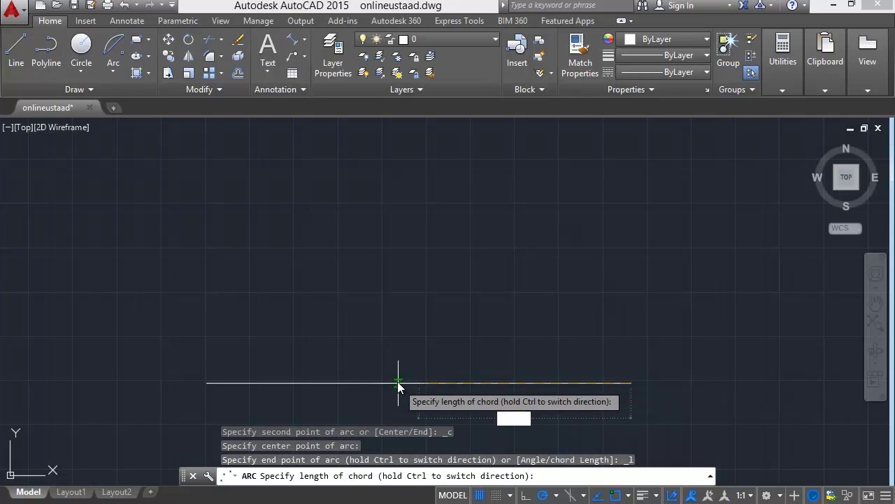
type("11'")
key("Return")
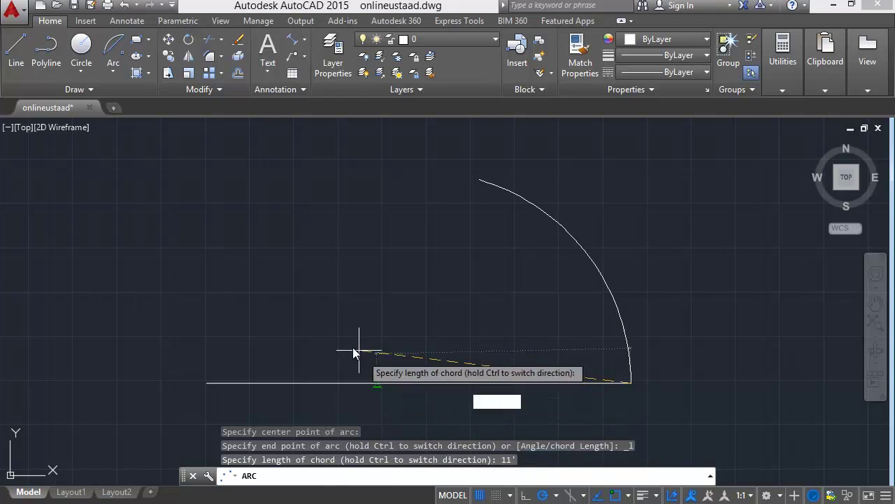
key("Escape")
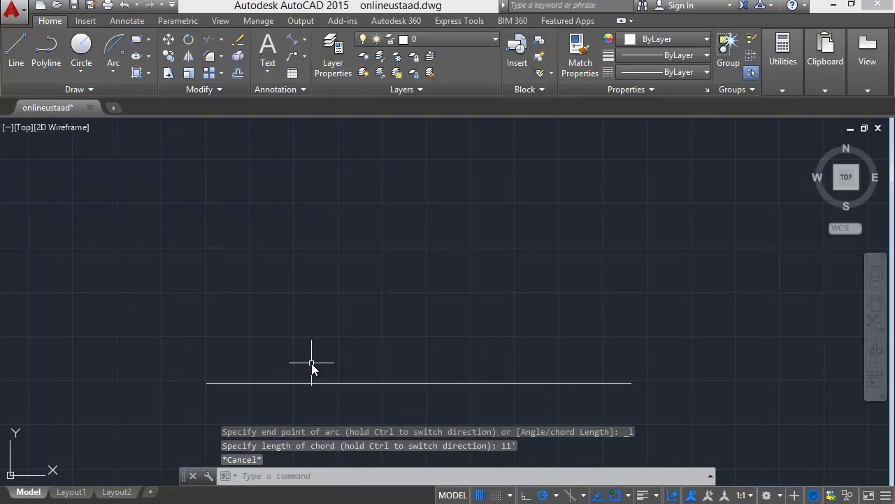
left_click(112, 45)
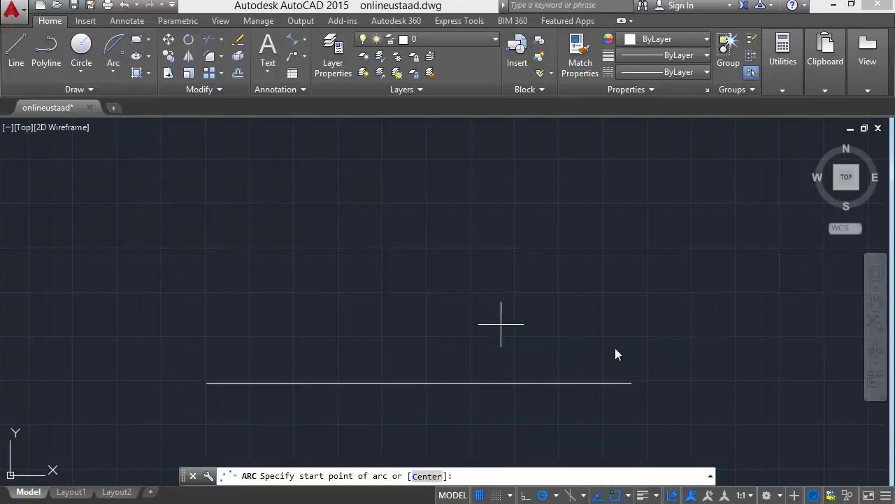
Draw an arc from the baseline's right end, centred on its midpoint, with a 10' chord after 11' is refused
left_click(631, 382)
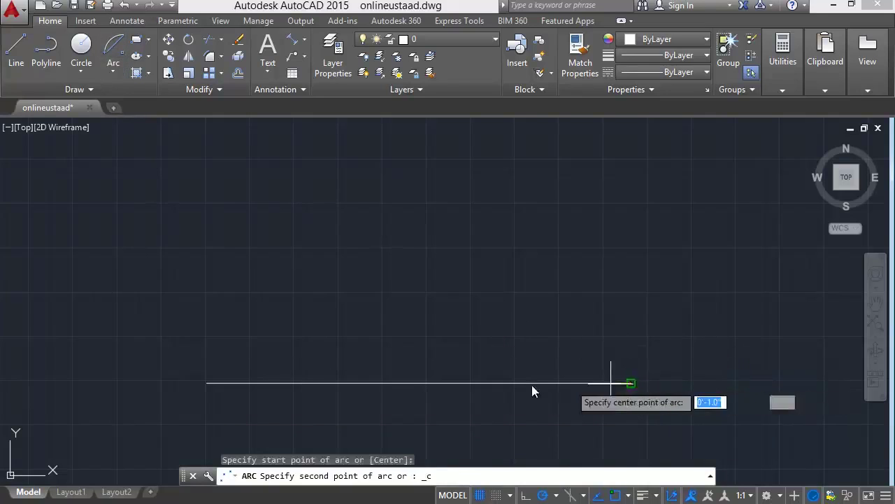
left_click(418, 386)
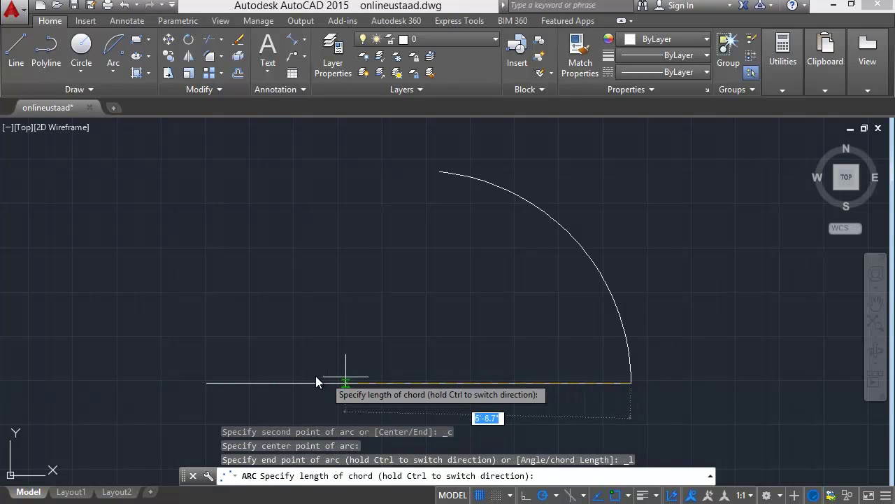
type("11'")
key("Return")
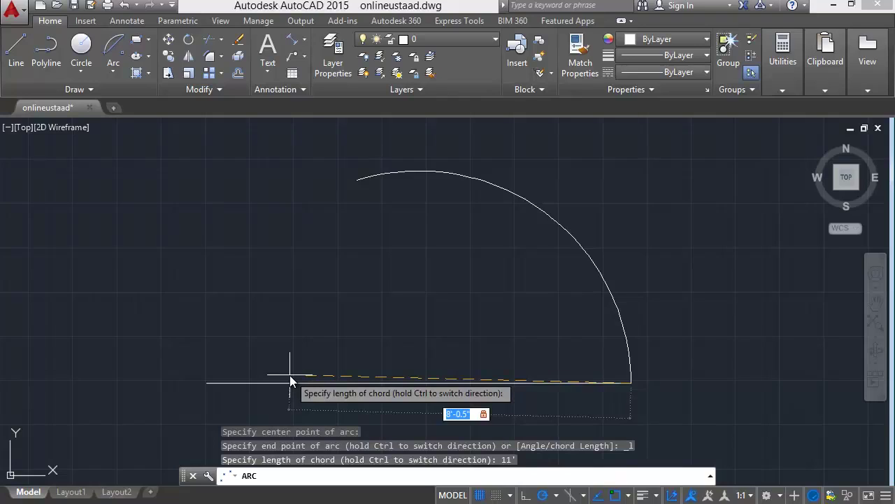
type("11'")
key("Return")
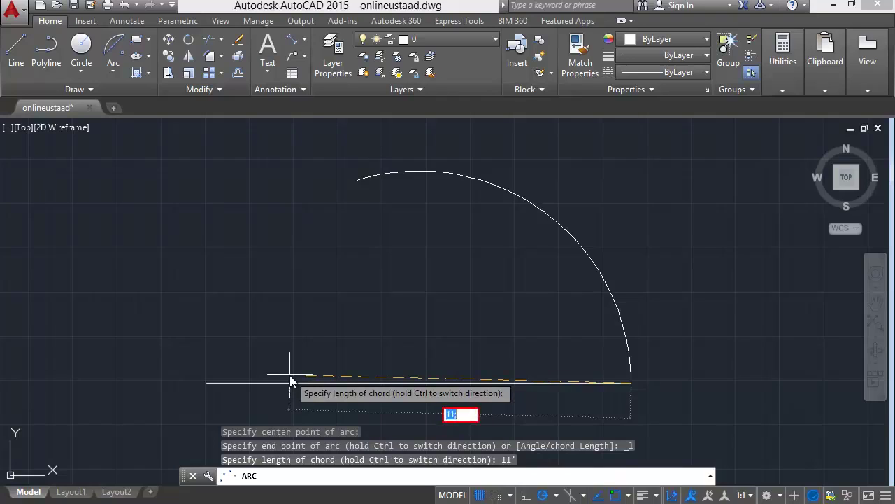
type("11")
type("'")
key("Return")
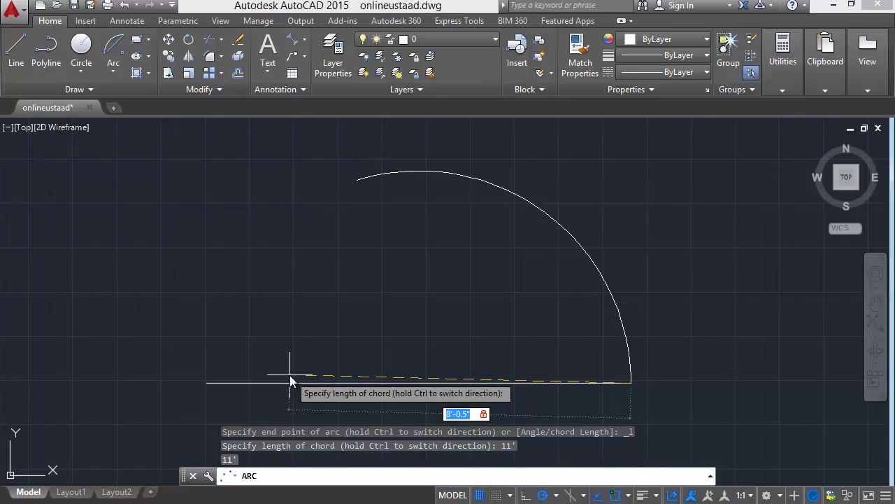
type("10")
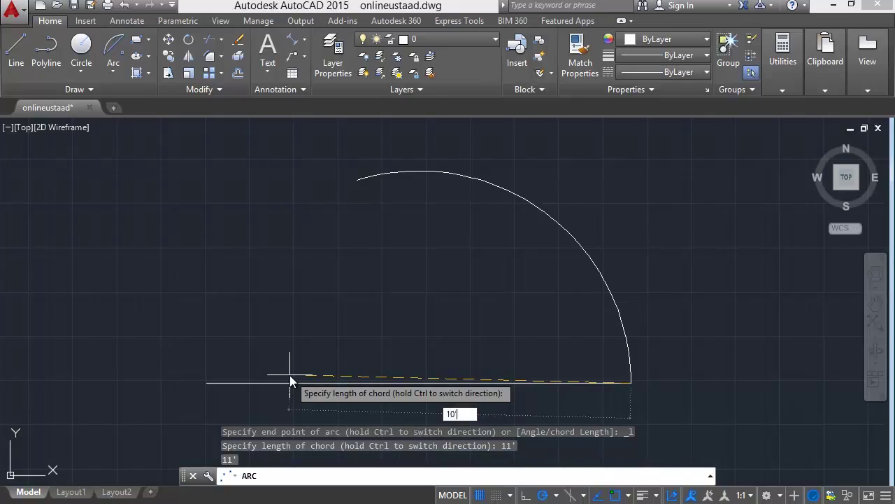
key("Return")
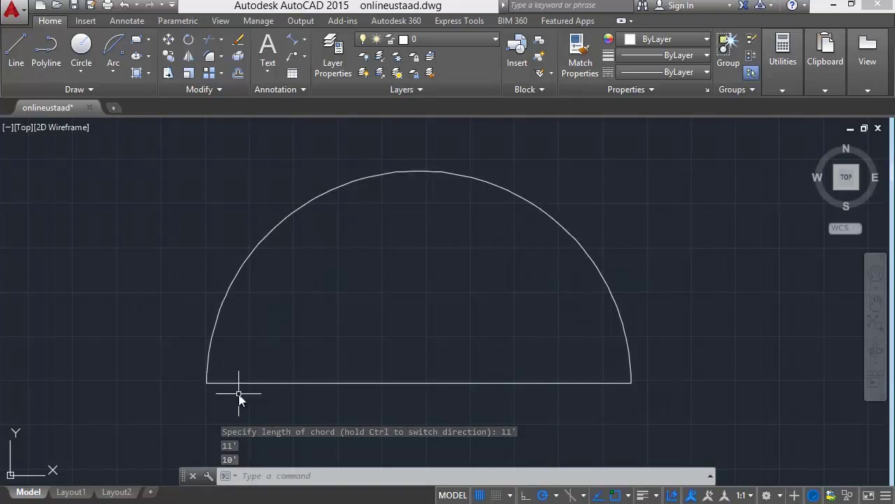
left_click(113, 69)
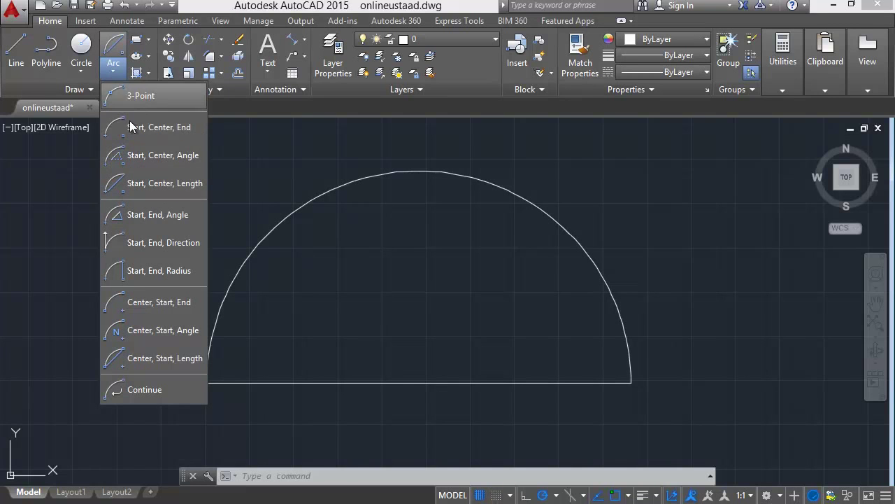
left_click(308, 250)
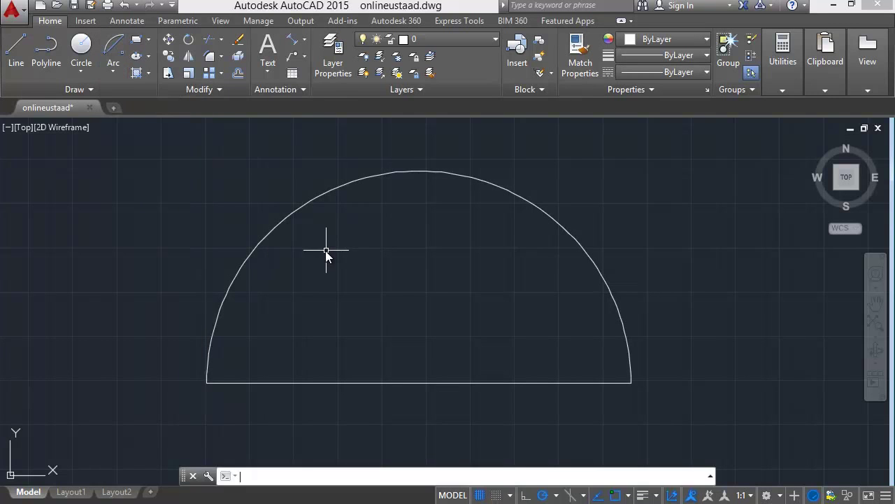